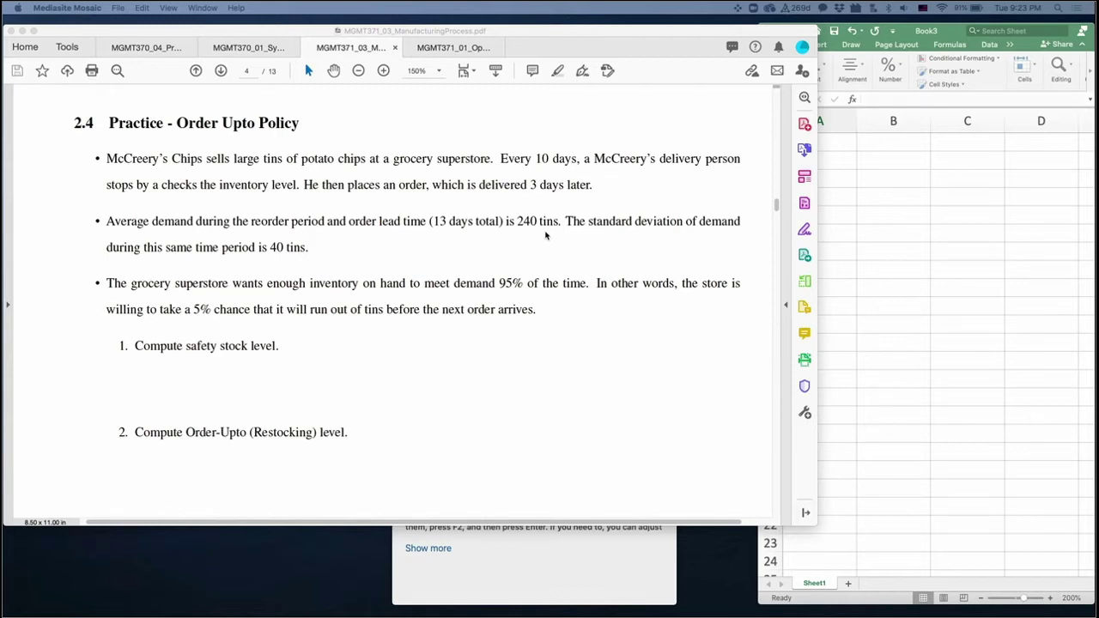
# In the blank Excel workbook, enter the demand distribution heading "X: demand ~ N(240, 40^2)" in cell A1
pyautogui.click(834, 189)
pyautogui.write('X:')
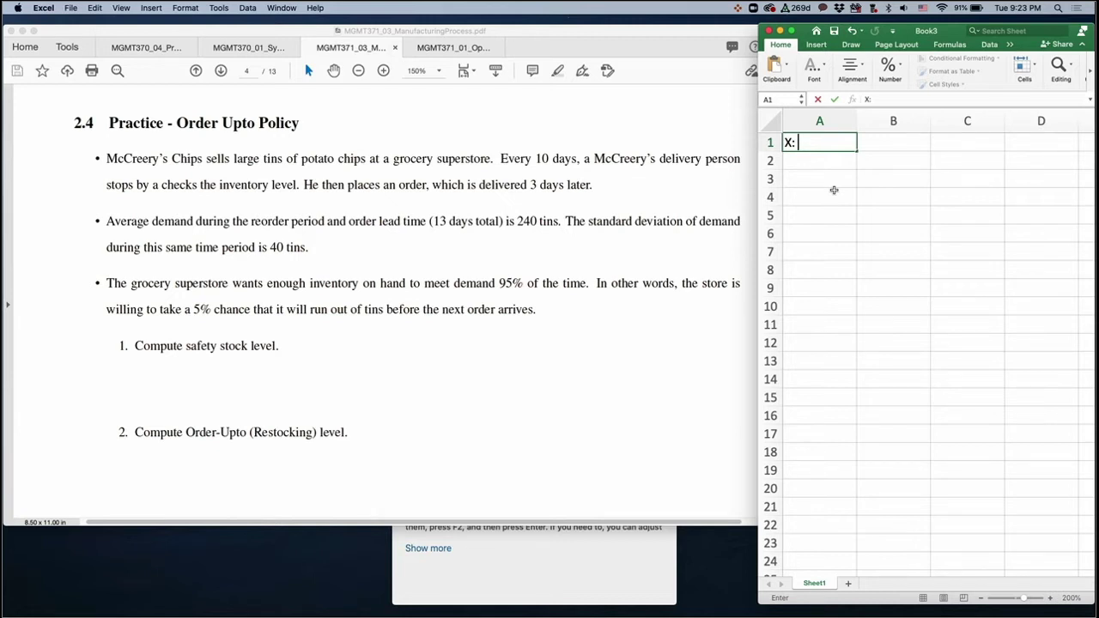
pyautogui.write('demna')
pyautogui.press('BackSpace')
pyautogui.press('BackSpace')
pyautogui.write('and ~ N(240, ')
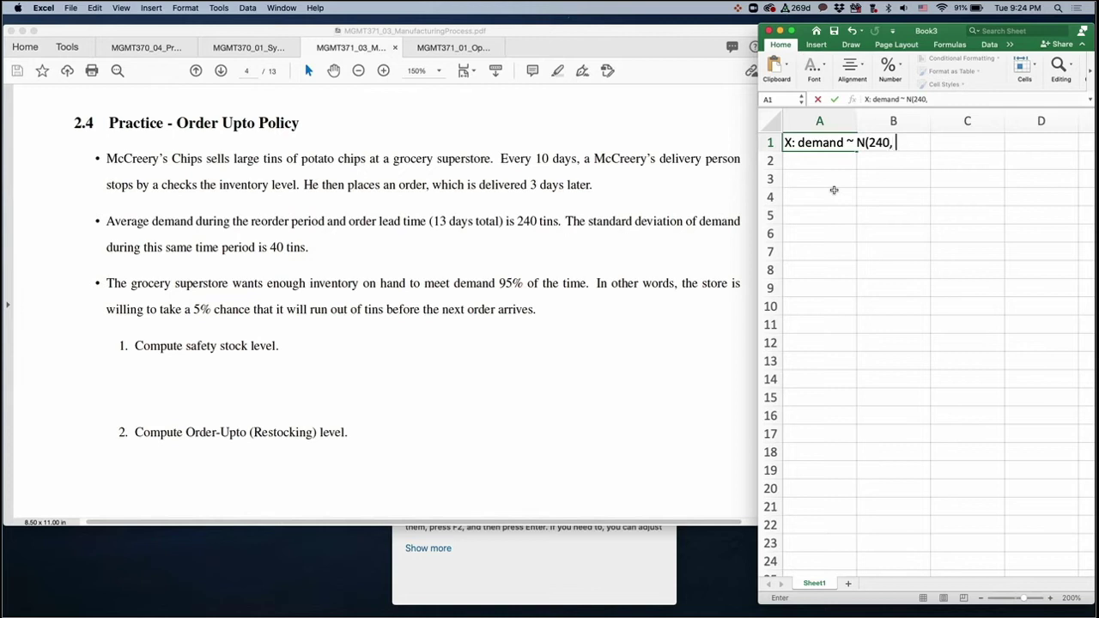
pyautogui.write('40^2)')
pyautogui.press('Return')
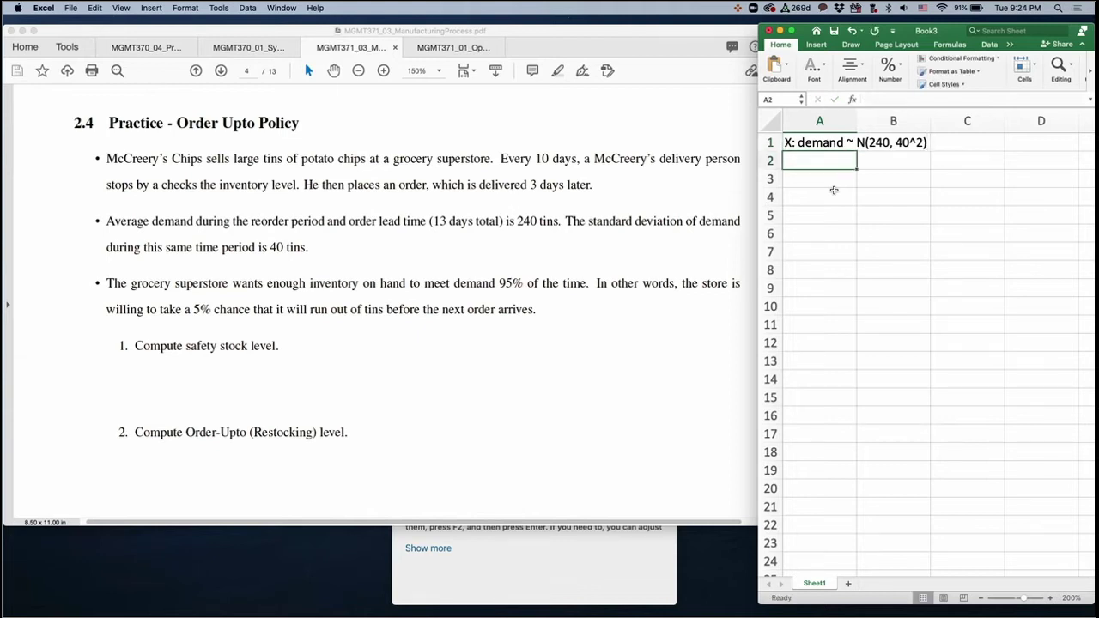
# Label A2 as mu and A3 as sigma, with values 240 and 40 in column B
pyautogui.write('mu')
pyautogui.press('Return')
pyautogui.write('sigma')
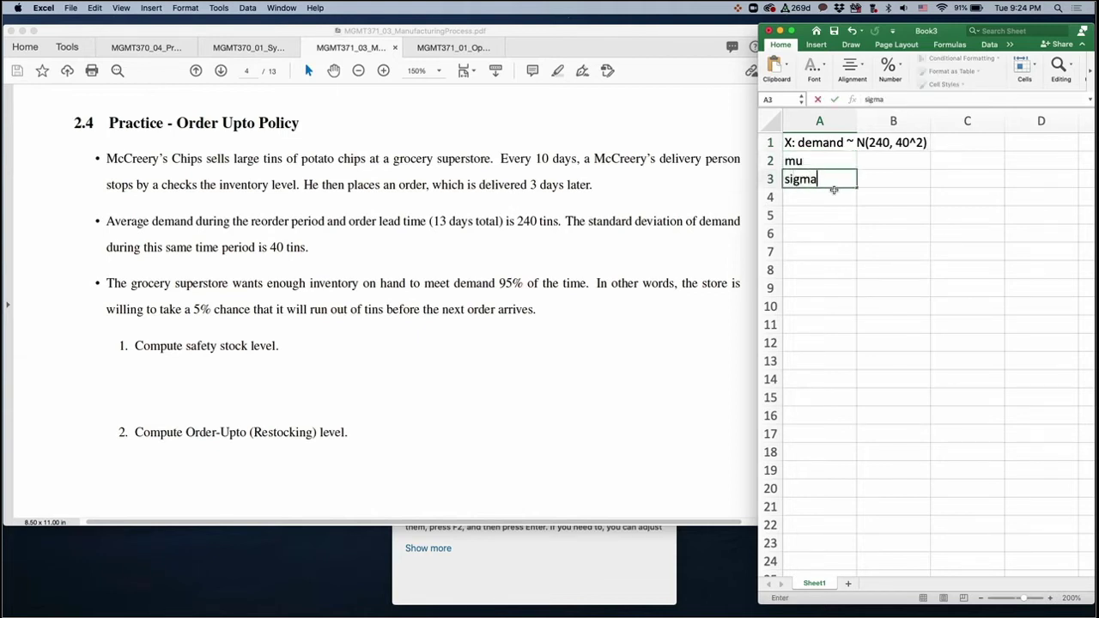
pyautogui.press('Tab')
pyautogui.press('Up')
pyautogui.write('240')
pyautogui.press('Return')
pyautogui.write('40')
pyautogui.press('Return')
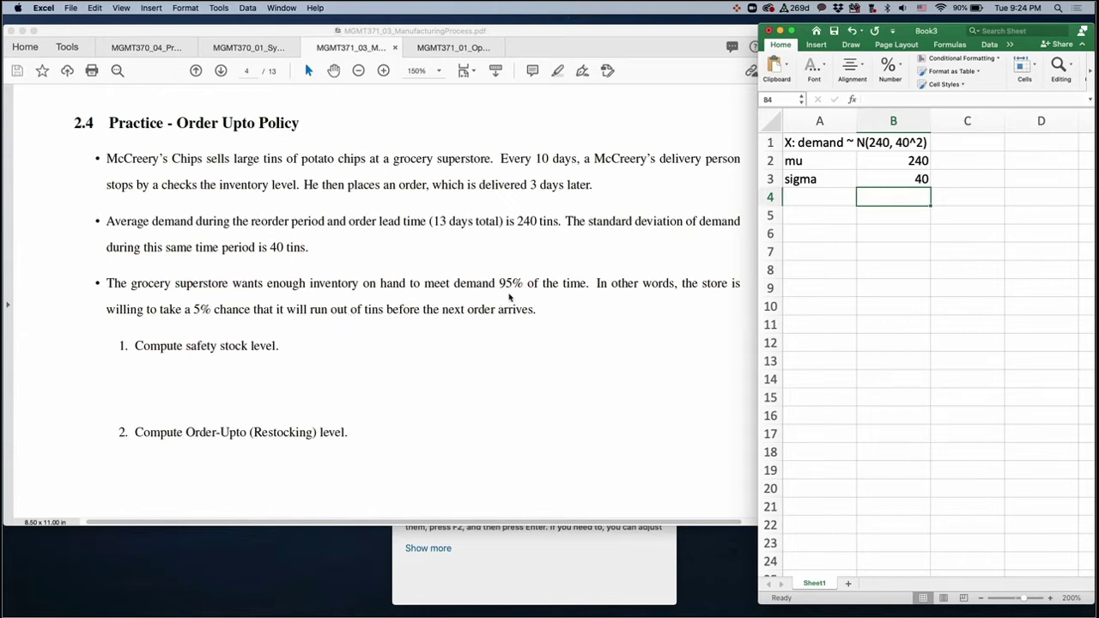
# Add the label CSL in A5 with the service level .95 in B5
pyautogui.click(818, 216)
pyautogui.write('CSL')
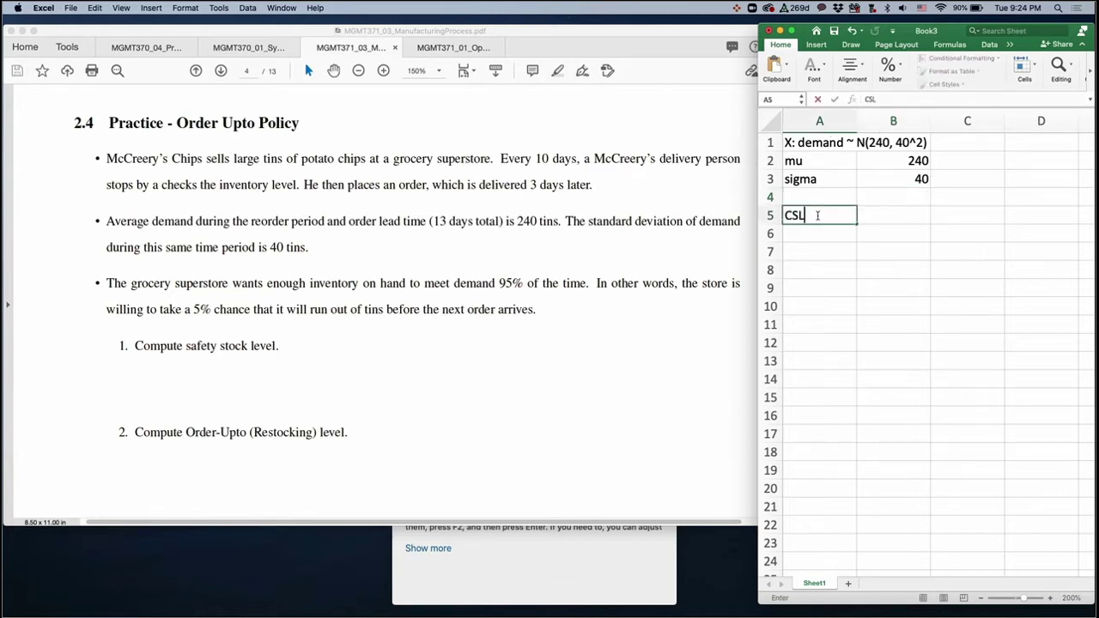
pyautogui.press('Tab')
pyautogui.write('.96')
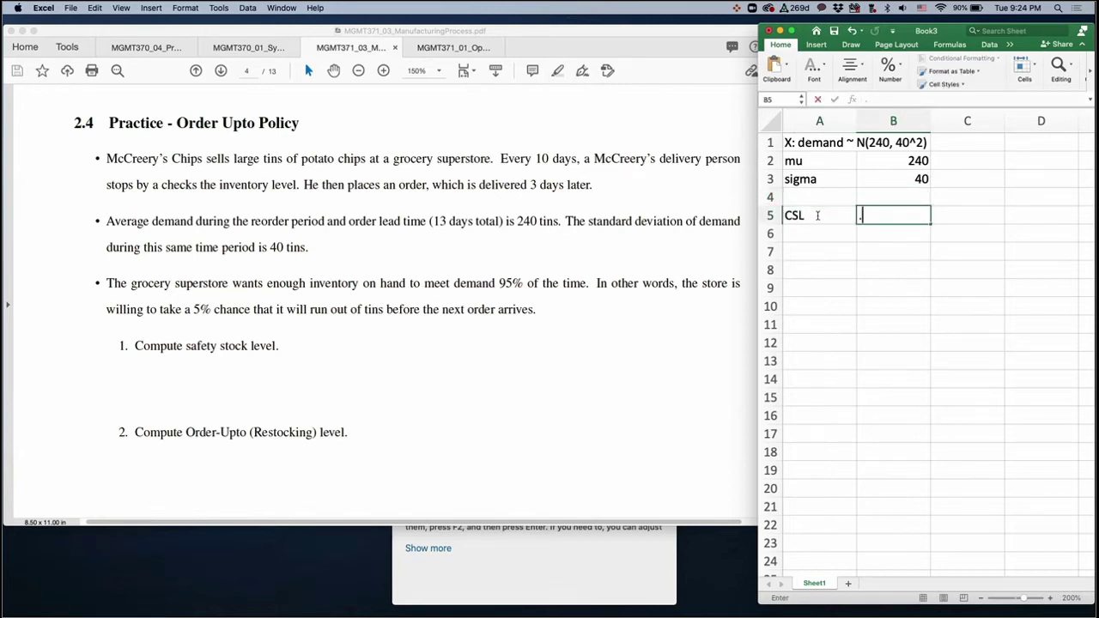
pyautogui.press('BackSpace')
pyautogui.write('5')
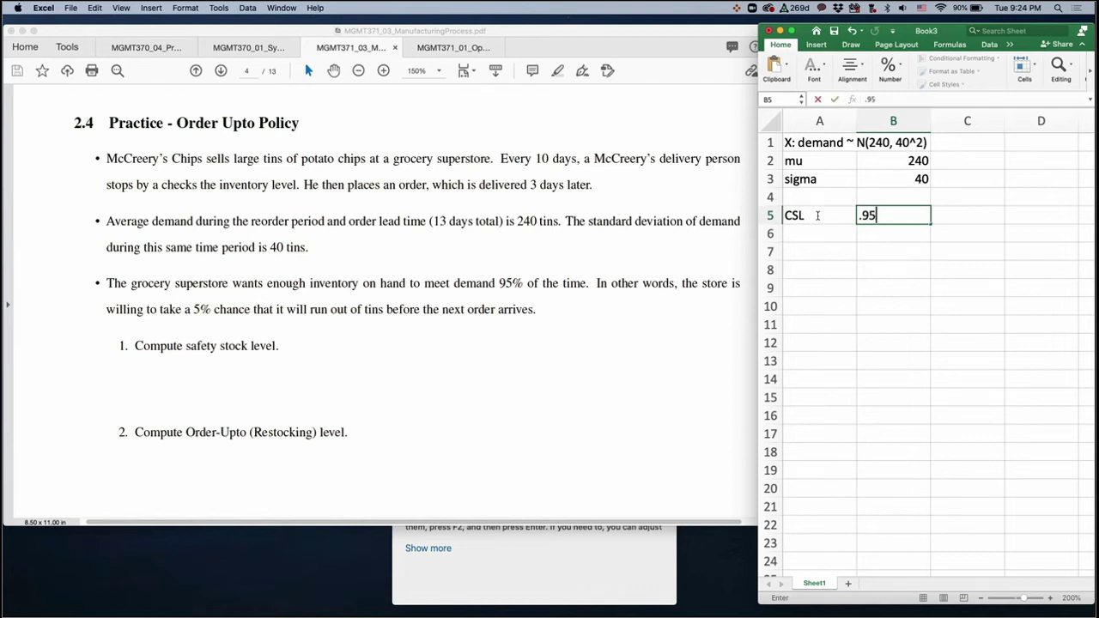
pyautogui.press('Return')
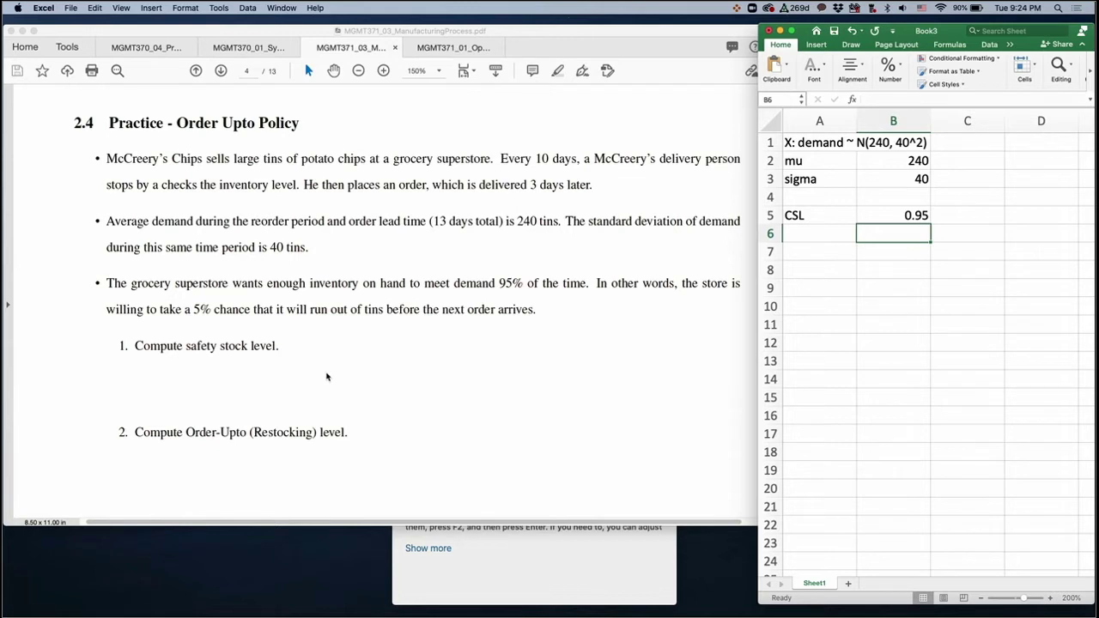
# Narrow the Excel window so it covers less of the PDF beside it
pyautogui.click(247, 370)
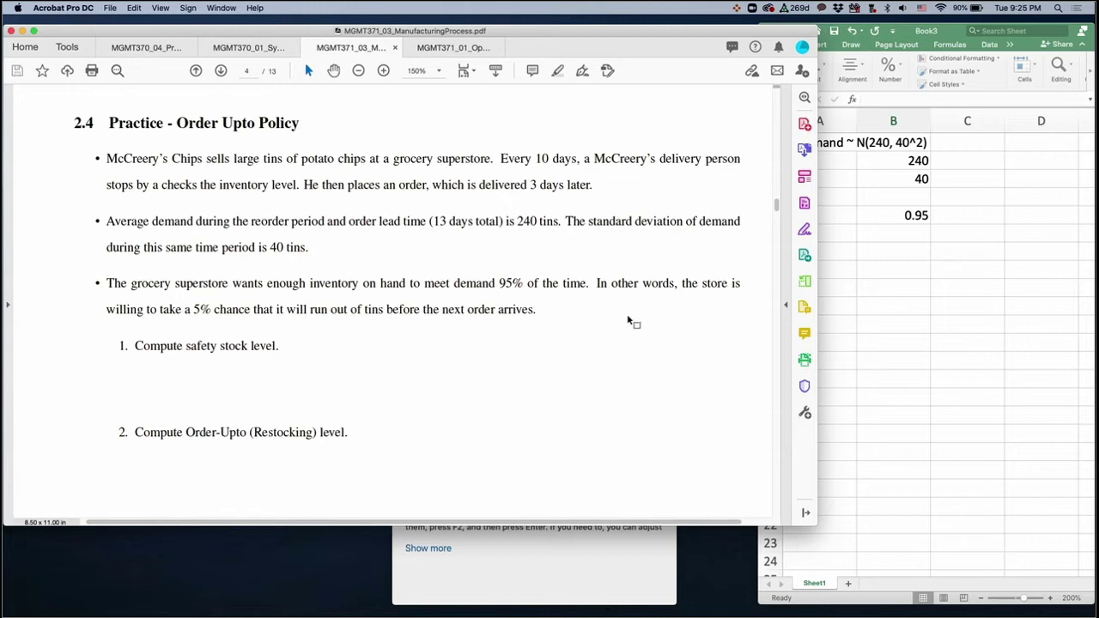
pyautogui.click(894, 278)
pyautogui.moveTo(764, 323); pyautogui.dragTo(807, 325)
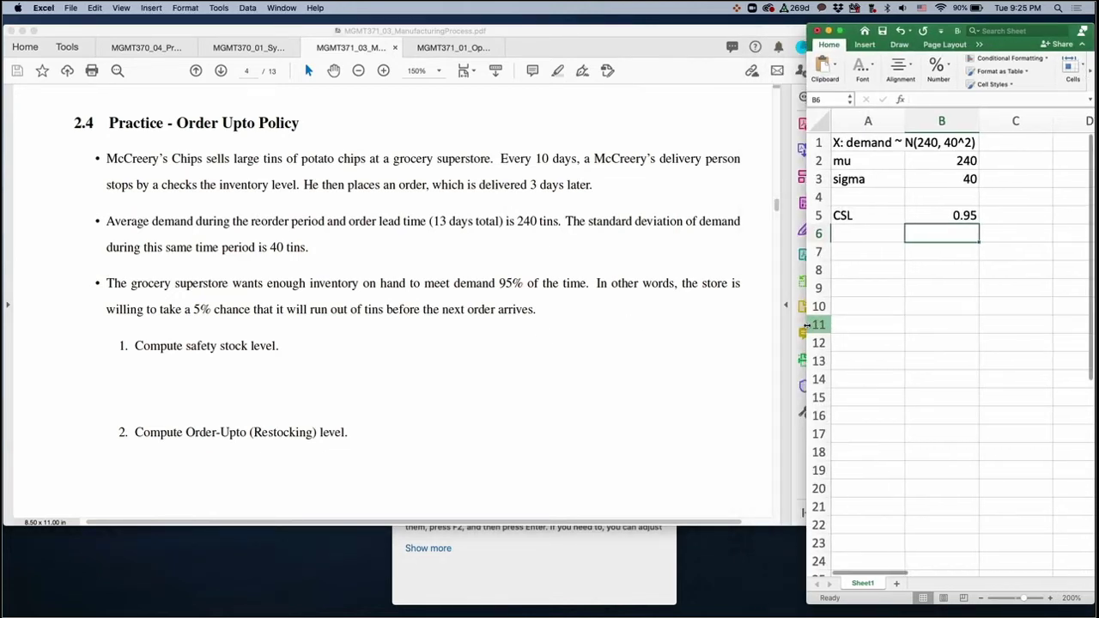
pyautogui.click(714, 364)
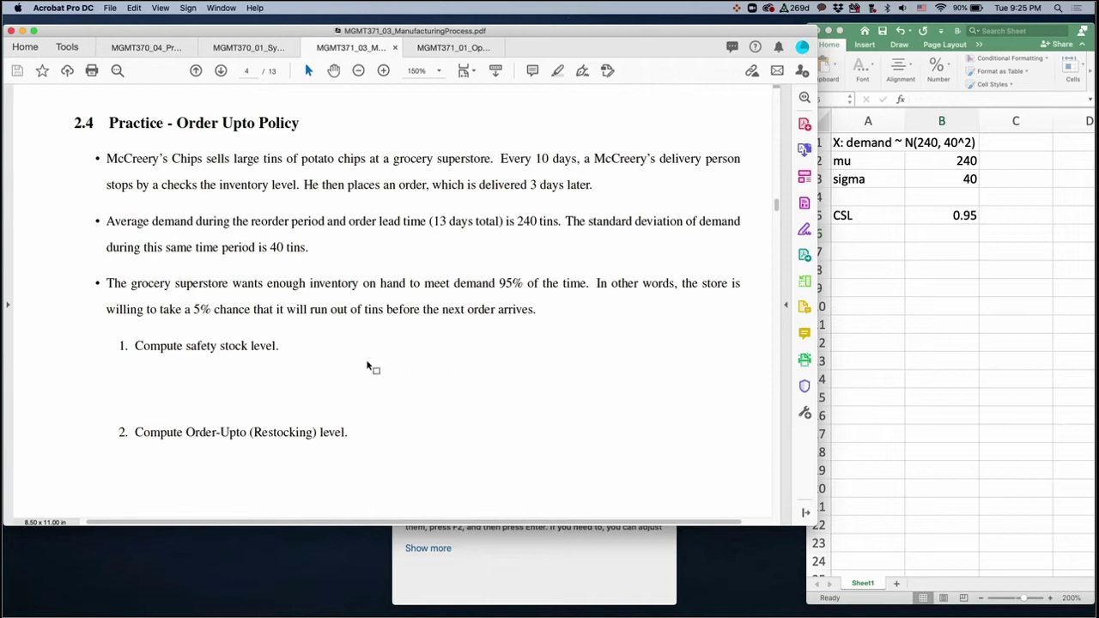
pyautogui.click(806, 230)
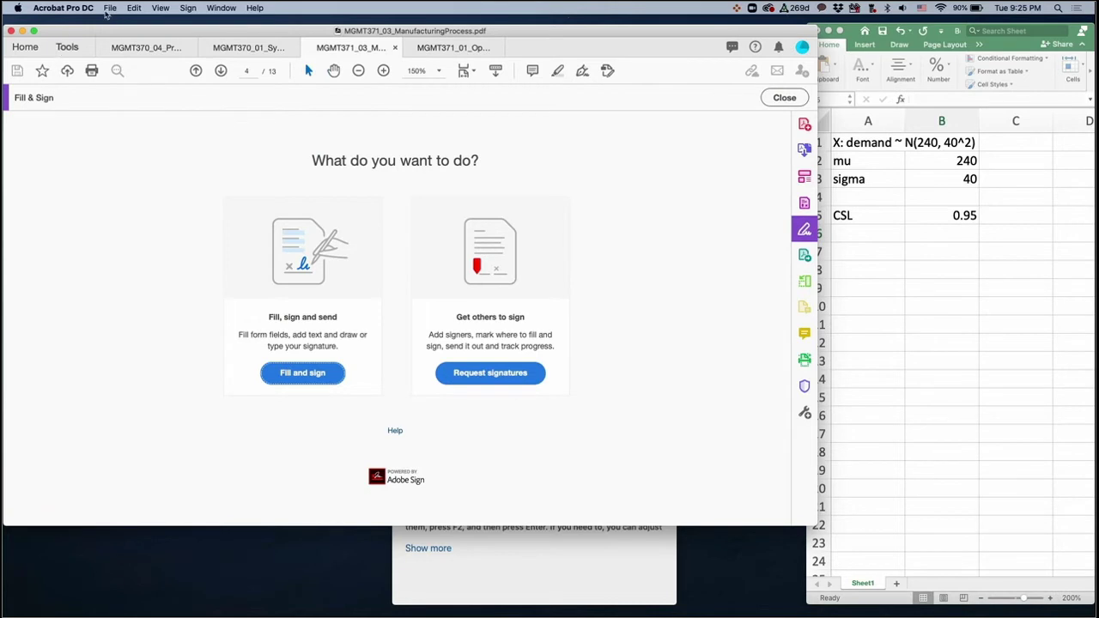
pyautogui.click(395, 48)
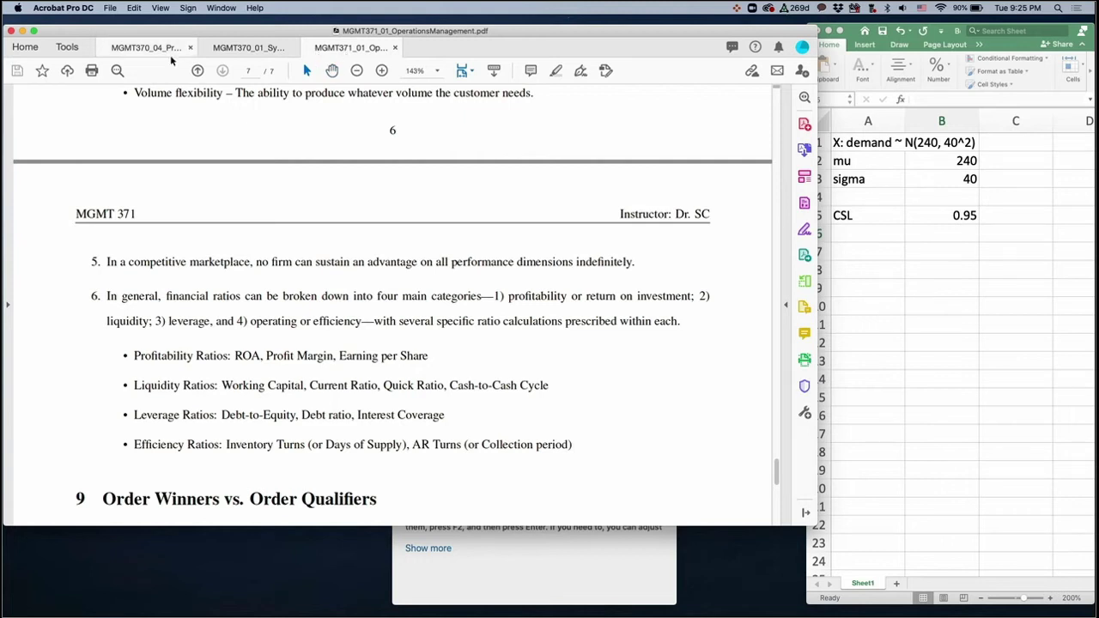
# Reopen the recent file MGMT371_03_ManufacturingProcess.pdf in Acrobat and go to section 2.4, Practice - Order Upto Policy
pyautogui.click(110, 9)
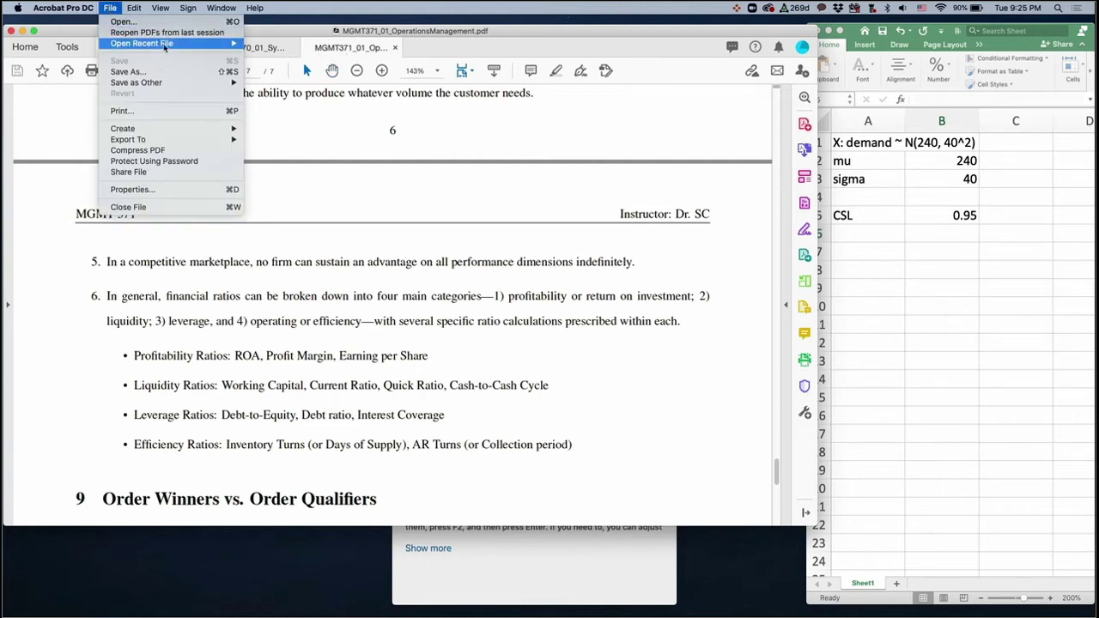
pyautogui.moveTo(199, 48)
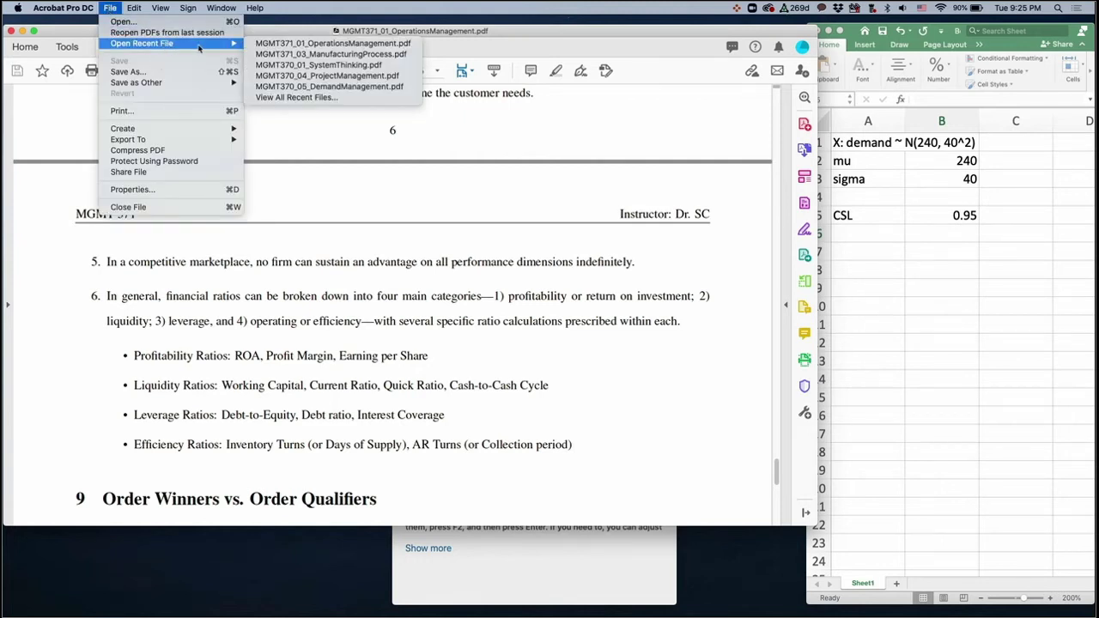
pyautogui.click(324, 55)
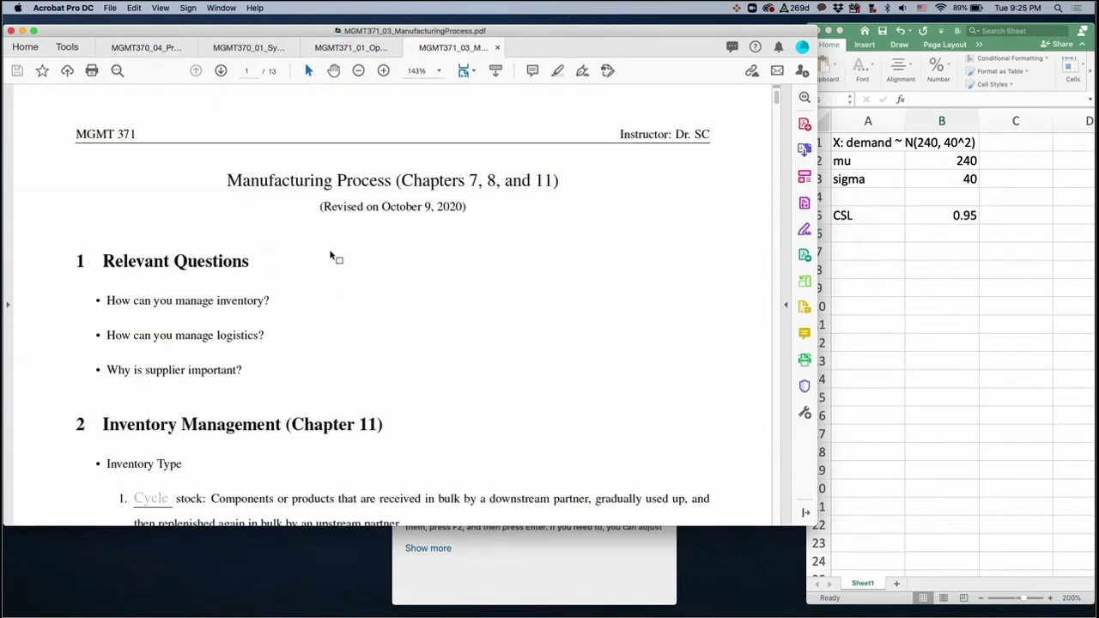
pyautogui.scroll(-10, 332, 258)
pyautogui.scroll(-15, 331, 256)
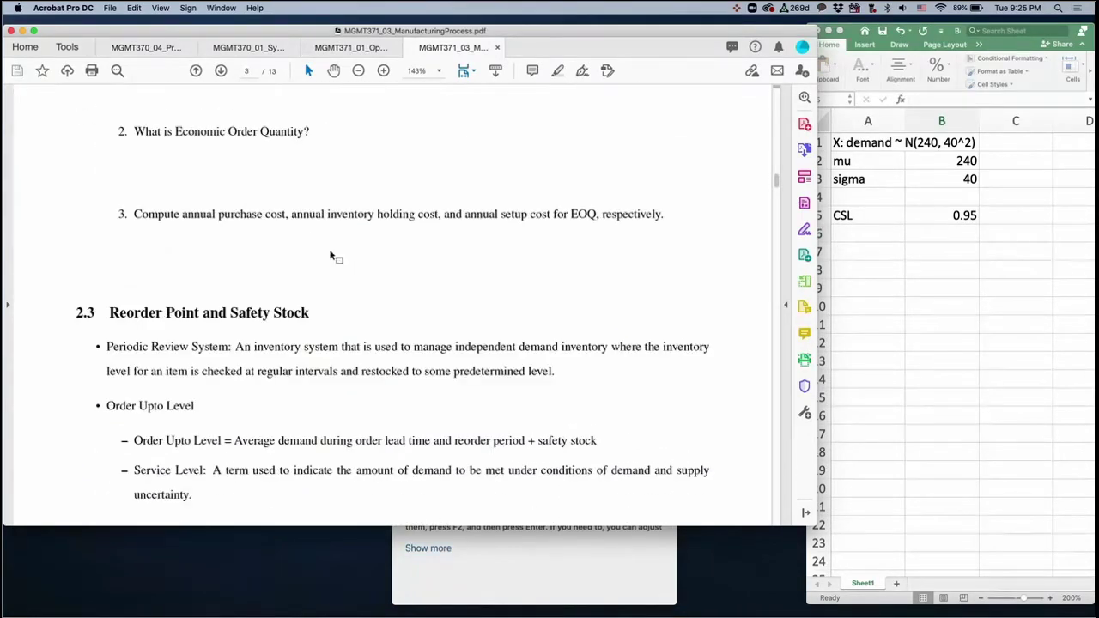
pyautogui.scroll(-10, 330, 250)
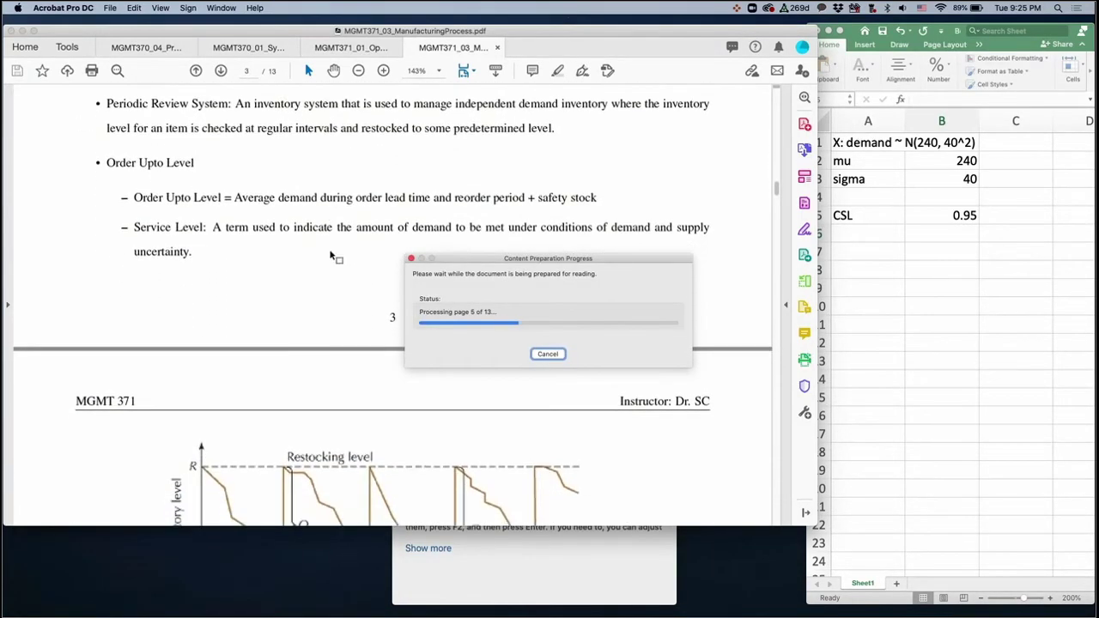
pyautogui.scroll(-10, 330, 257)
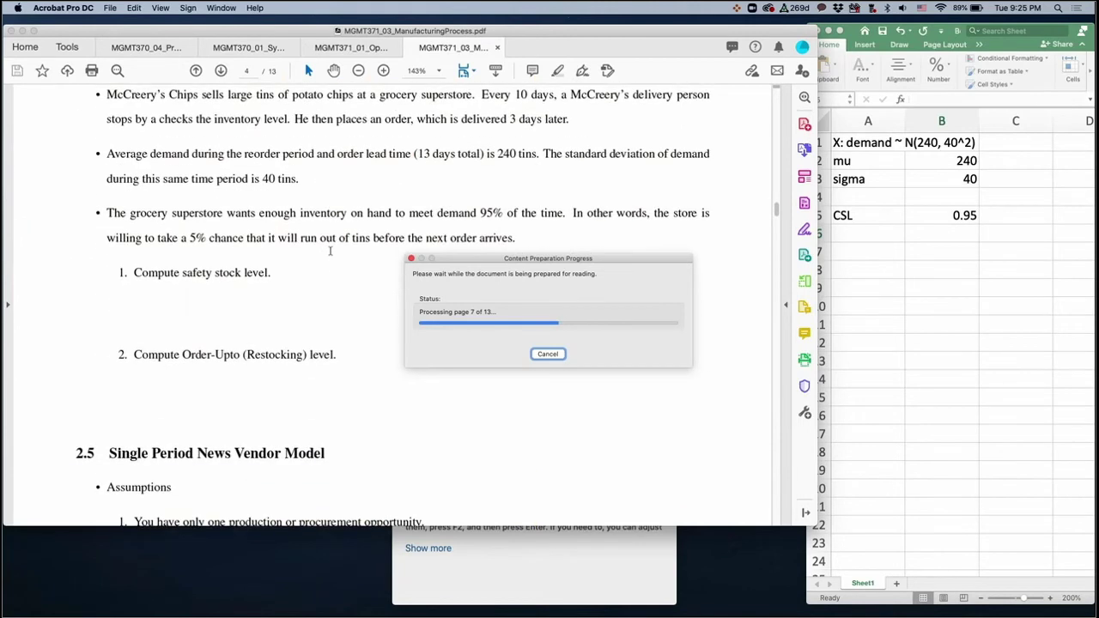
pyautogui.click(255, 296)
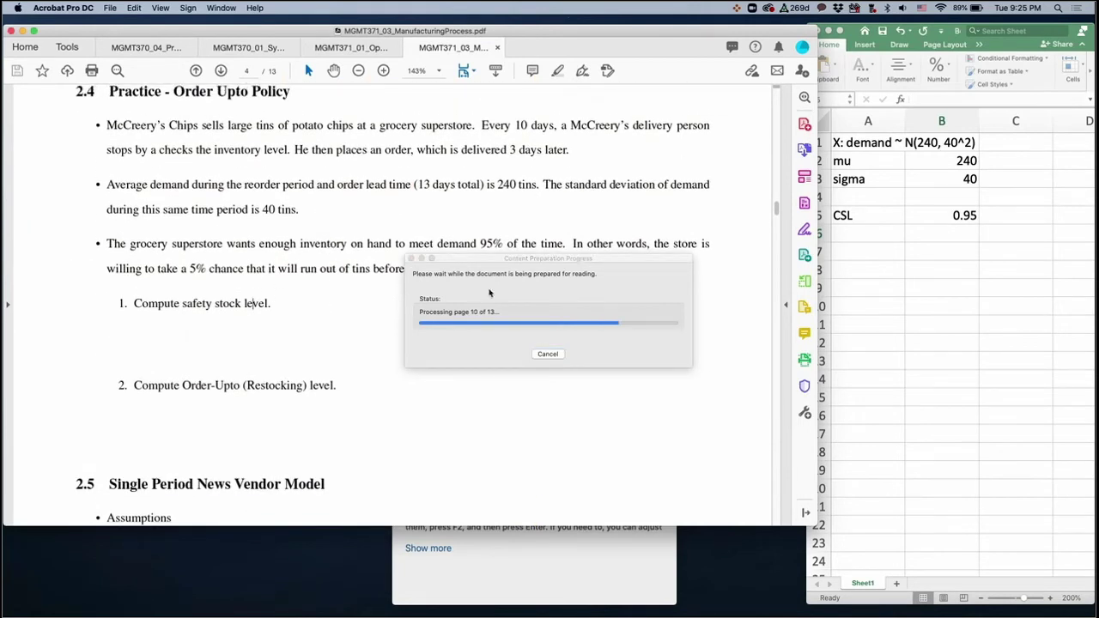
# Back in Excel, enter "P(Demand<ROP) = CSL" in A7, widen column A to fit it, and reposition the workbook window over the PDF
pyautogui.click(863, 282)
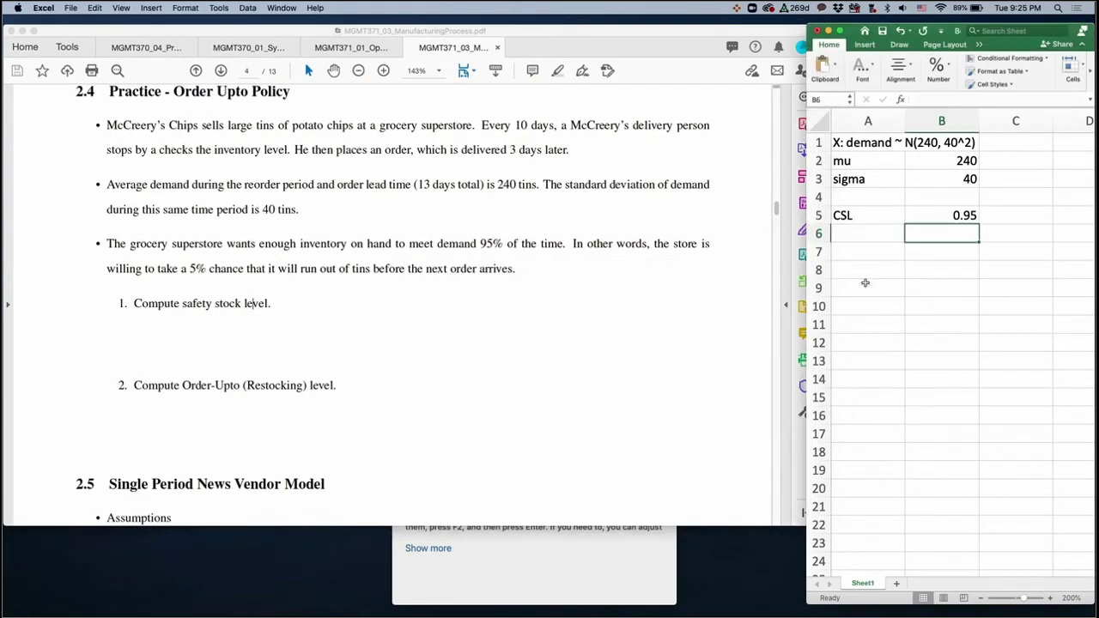
pyautogui.press('Left')
pyautogui.write('P(Demand')
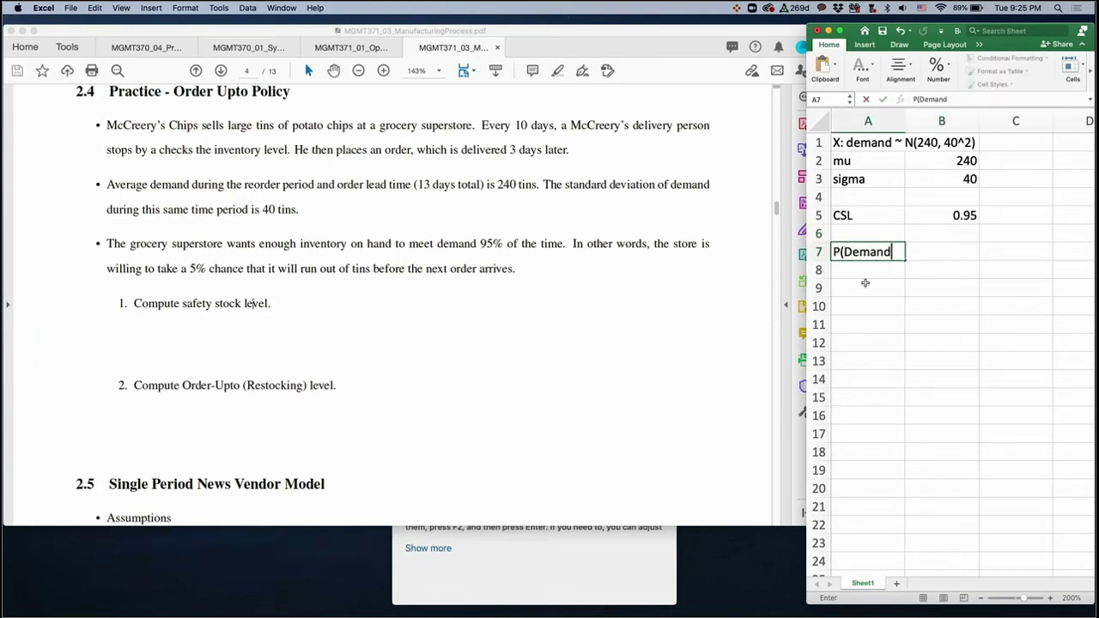
pyautogui.write('<ROP) = CSL')
pyautogui.press('Up')
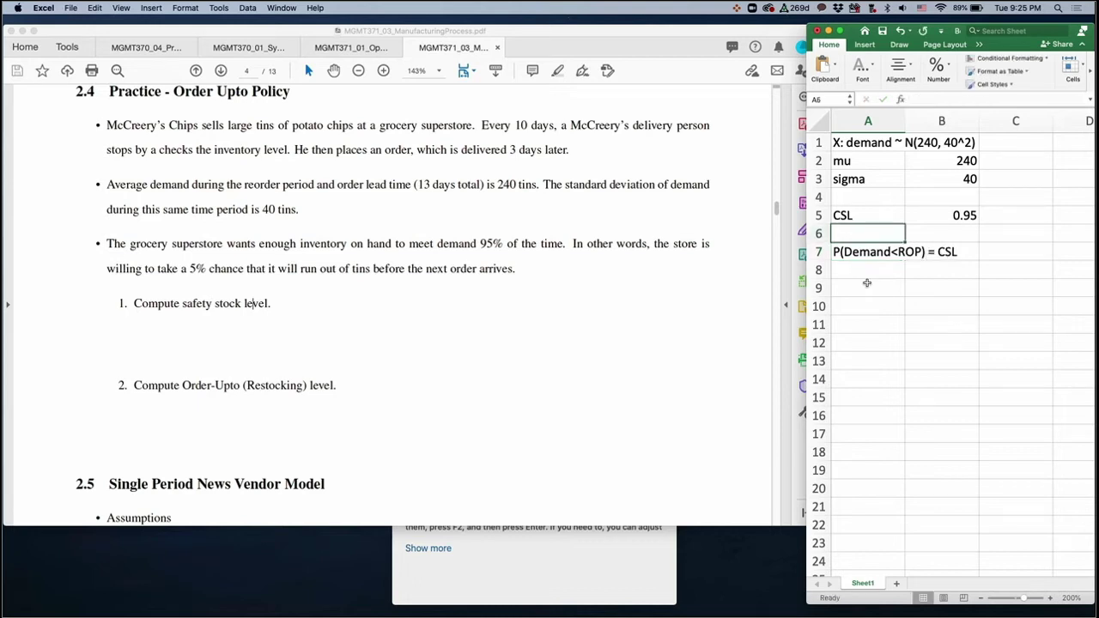
pyautogui.moveTo(904, 121); pyautogui.dragTo(988, 121)
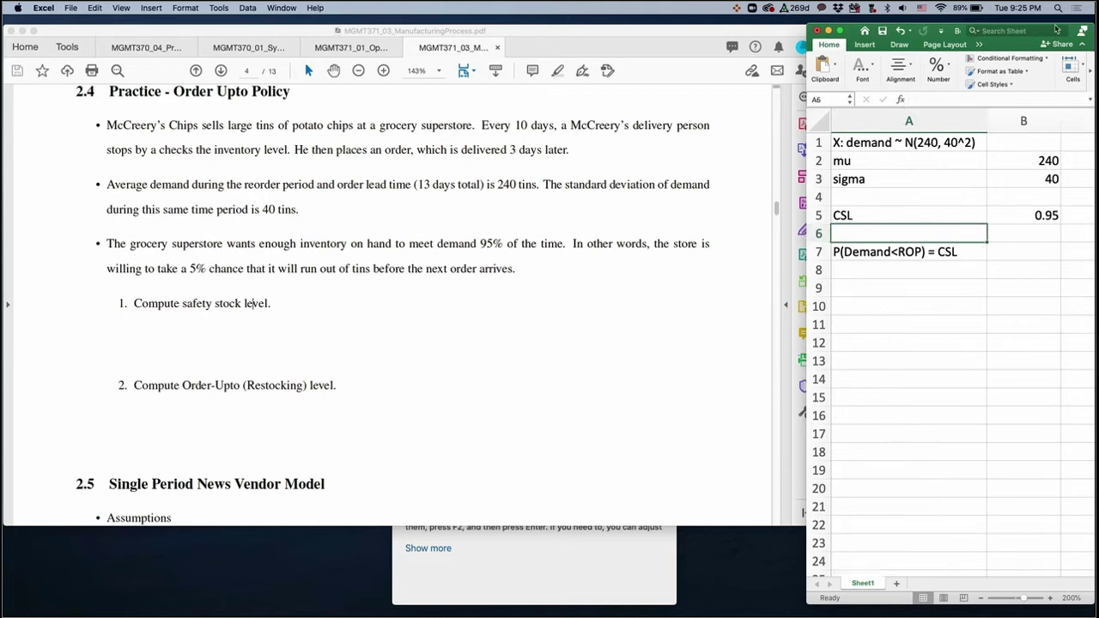
pyautogui.moveTo(991, 23); pyautogui.dragTo(913, 21)
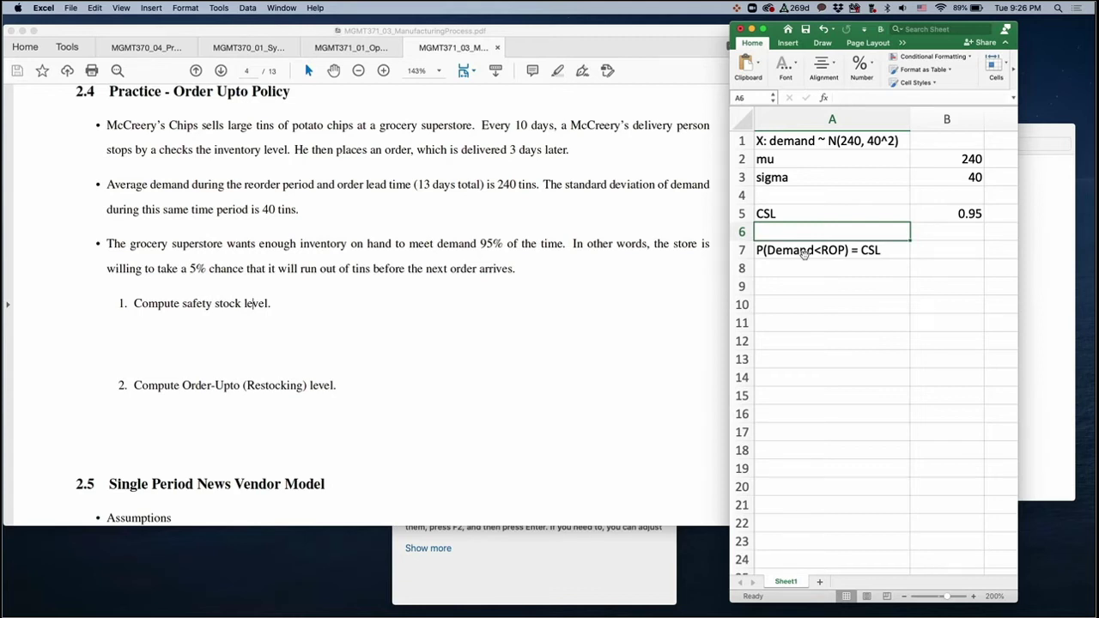
# Enter "ROP = avg demand + Safety Stock" in A8 and widen column A to fit the text
pyautogui.press('Down')
pyautogui.press('Down')
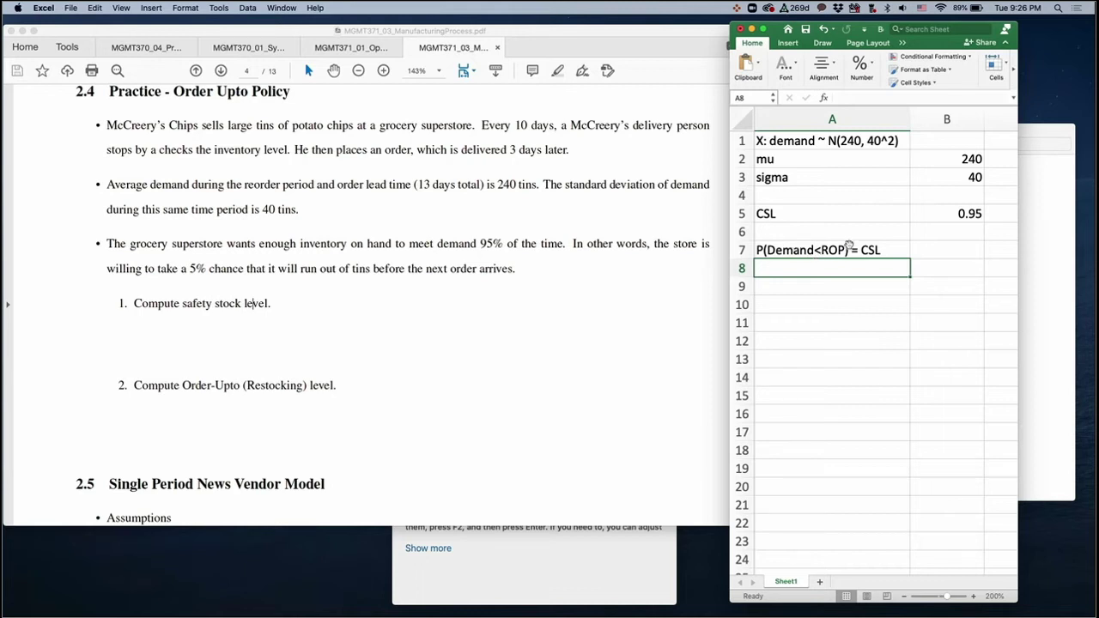
pyautogui.write('ROP = ')
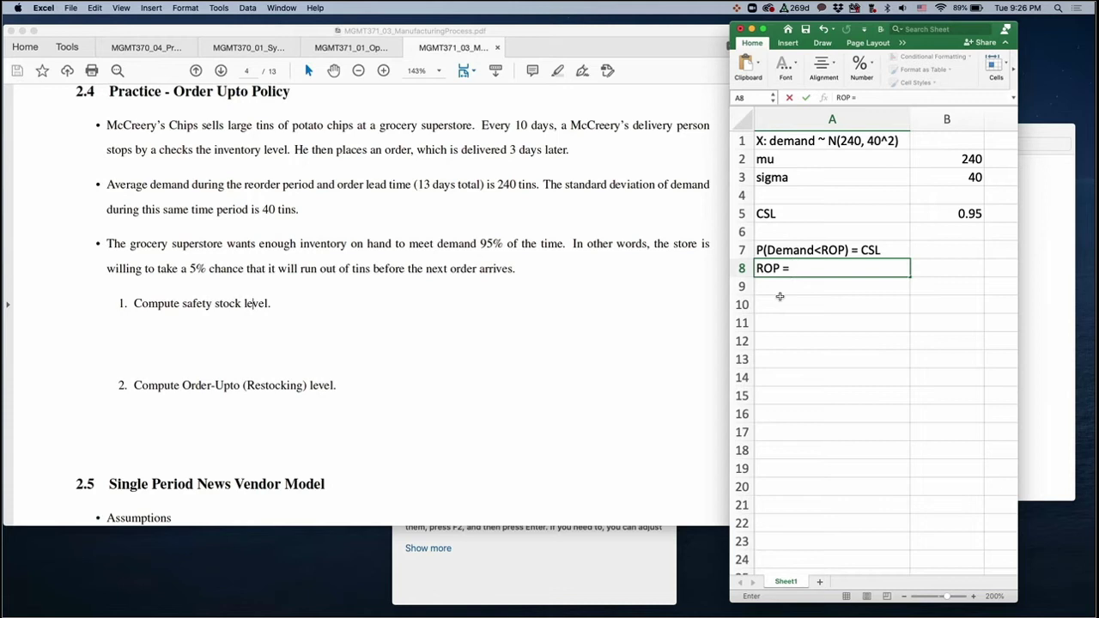
pyautogui.write('avg demand + Safety Stock')
pyautogui.press('Return')
pyautogui.moveTo(910, 118); pyautogui.dragTo(953, 119)
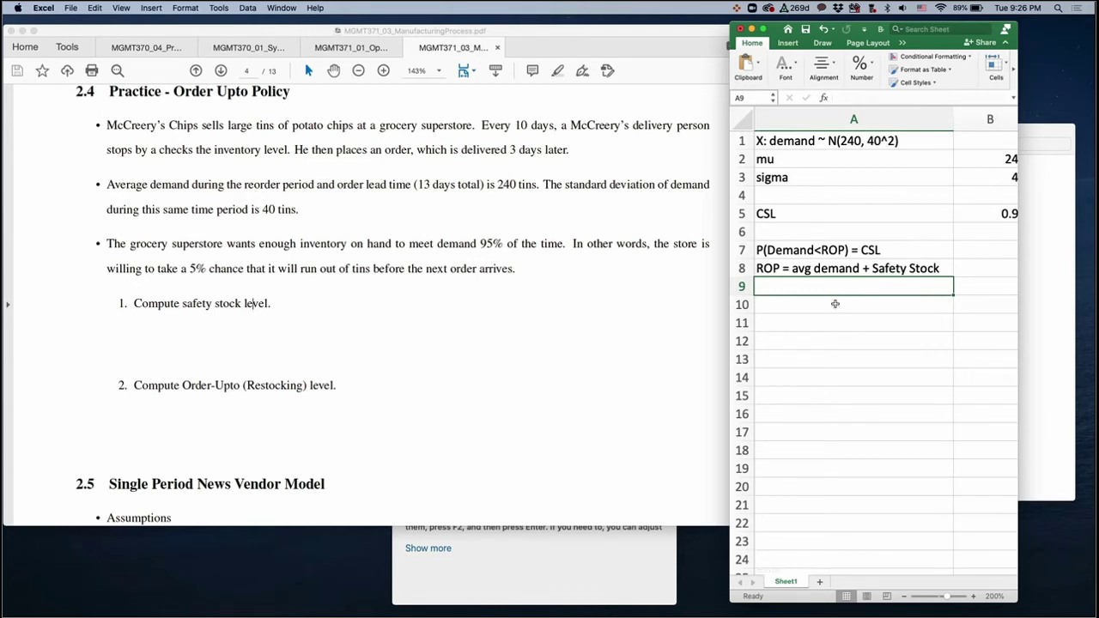
# Widen the Excel window to show column B fully and bring the Excel Help results for norm.inv into view
pyautogui.moveTo(739, 323); pyautogui.dragTo(687, 329)
pyautogui.click(597, 564)
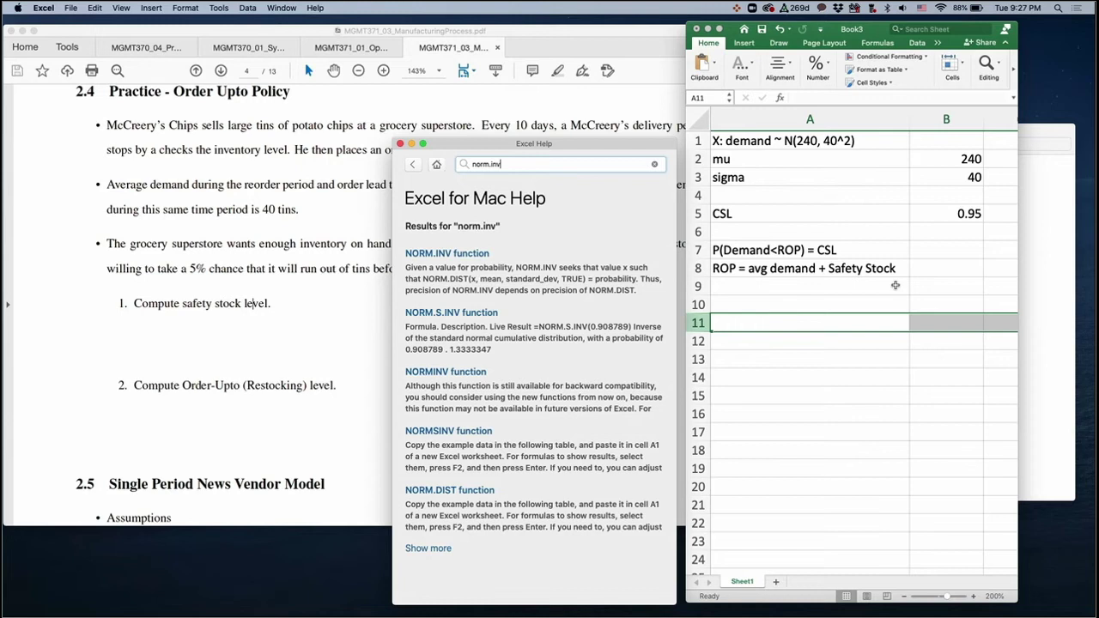
pyautogui.click(943, 271)
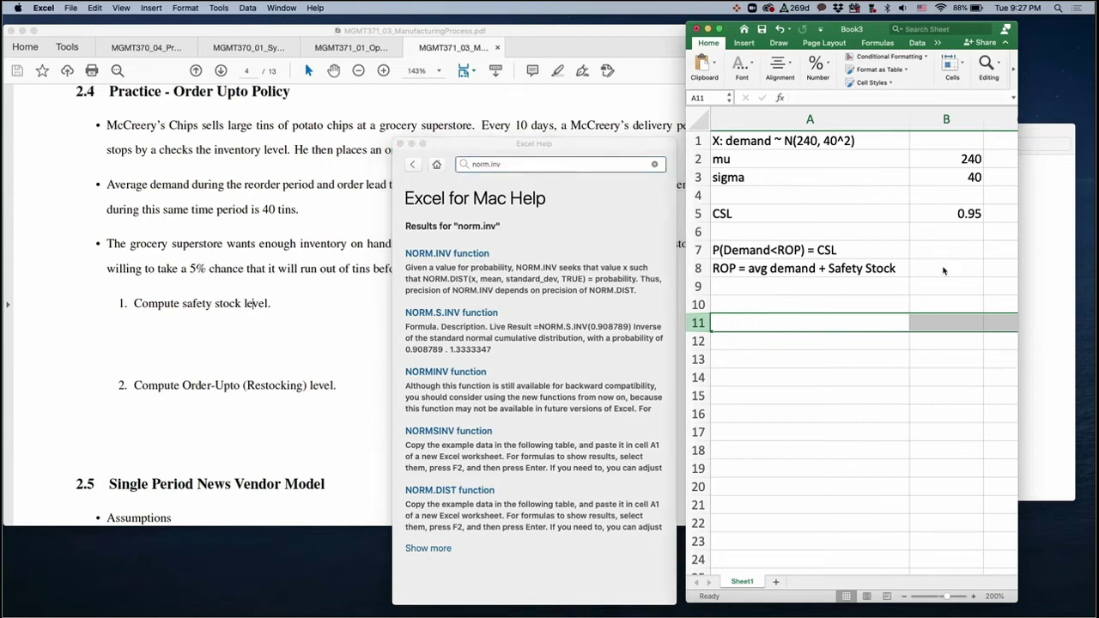
pyautogui.click(943, 268)
pyautogui.write('=')
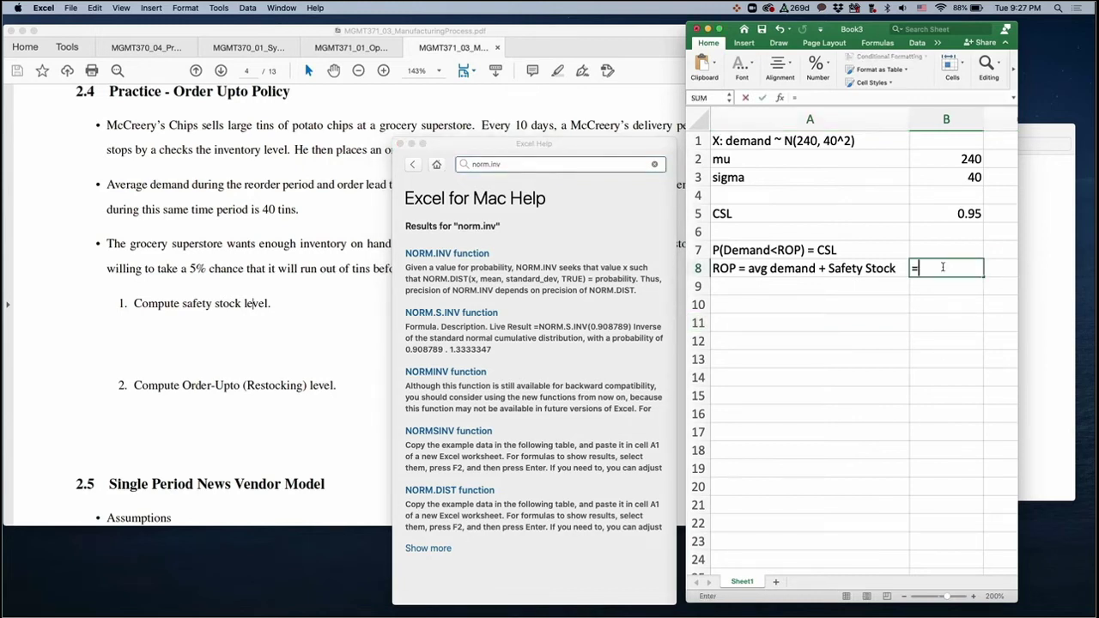
pyautogui.write('norm.inv(')
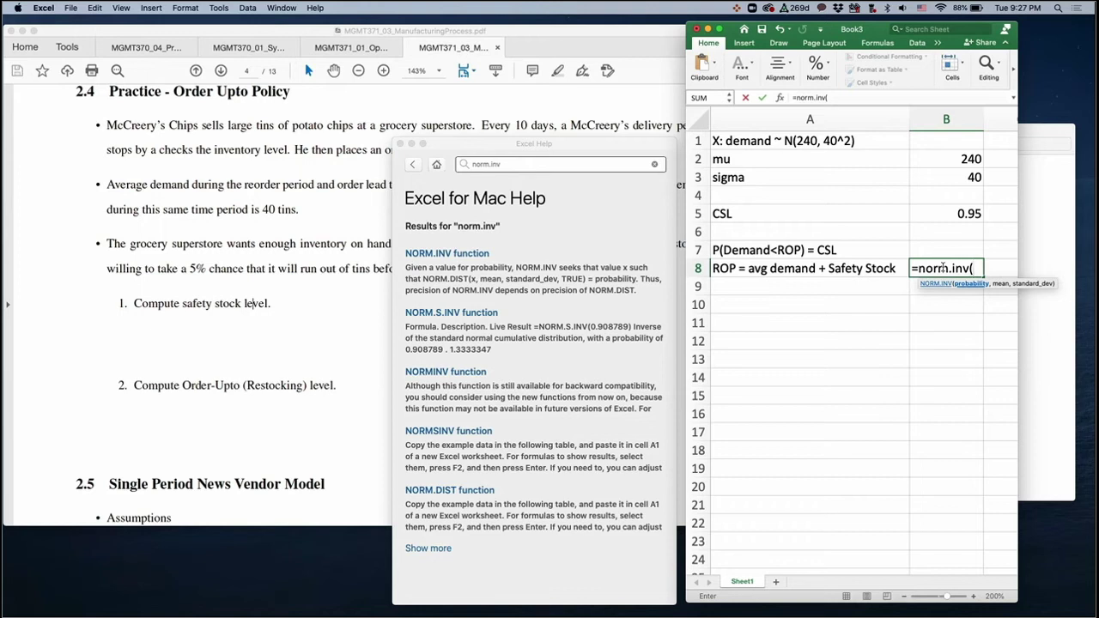
pyautogui.press('Escape')
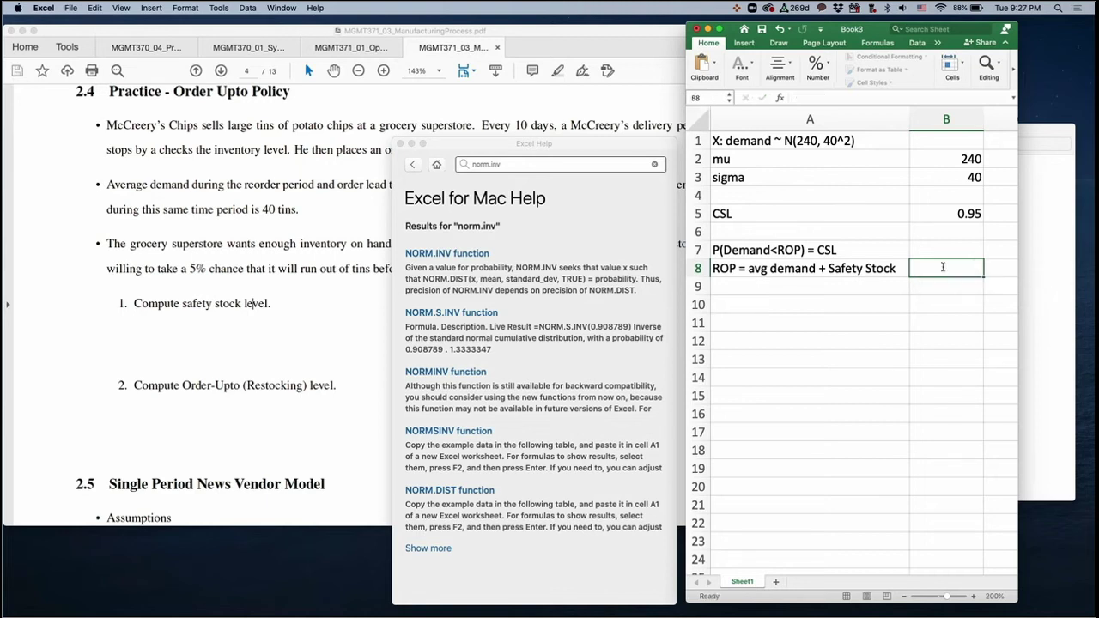
# Widen the workbook window and create names for the values in A2:B5 from the labels in the left column
pyautogui.click(836, 152)
pyautogui.moveTo(835, 152); pyautogui.dragTo(940, 207)
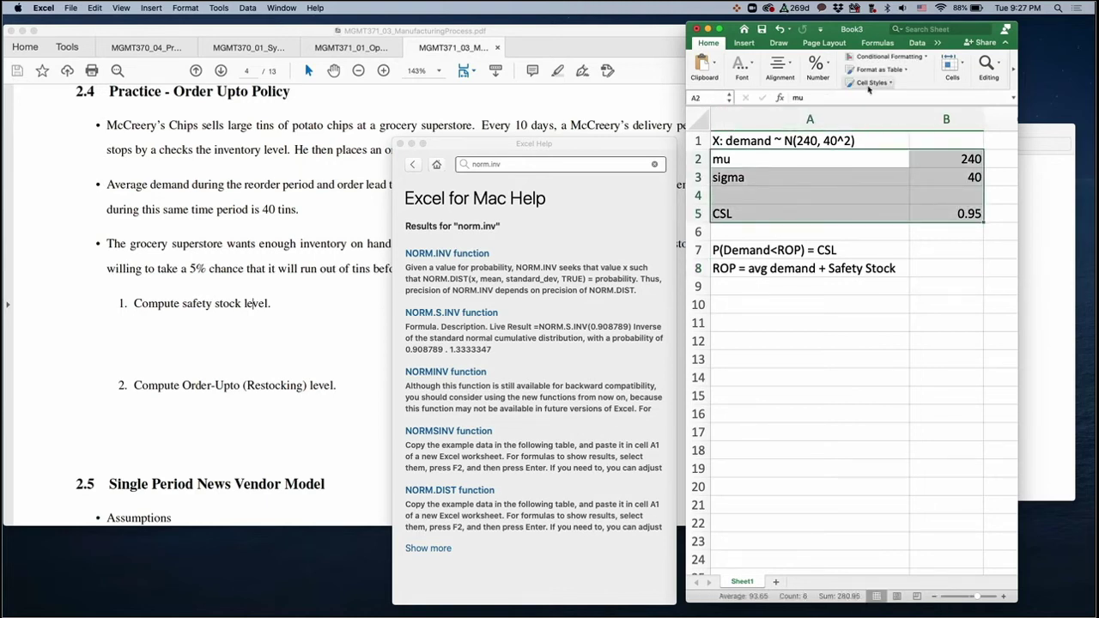
pyautogui.click(878, 45)
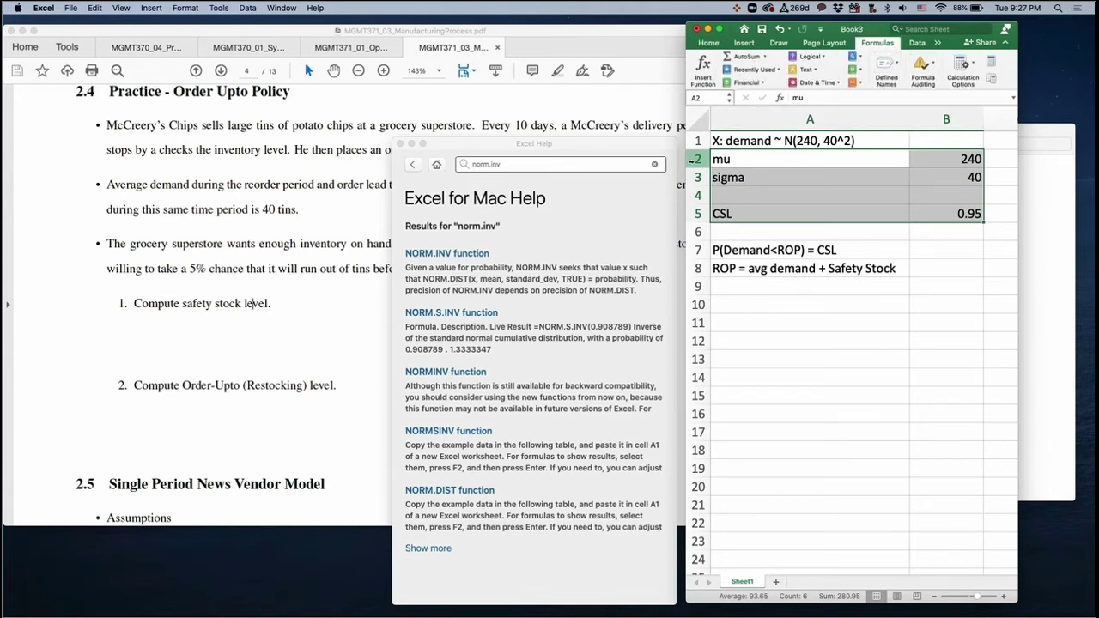
pyautogui.moveTo(686, 164); pyautogui.dragTo(588, 174)
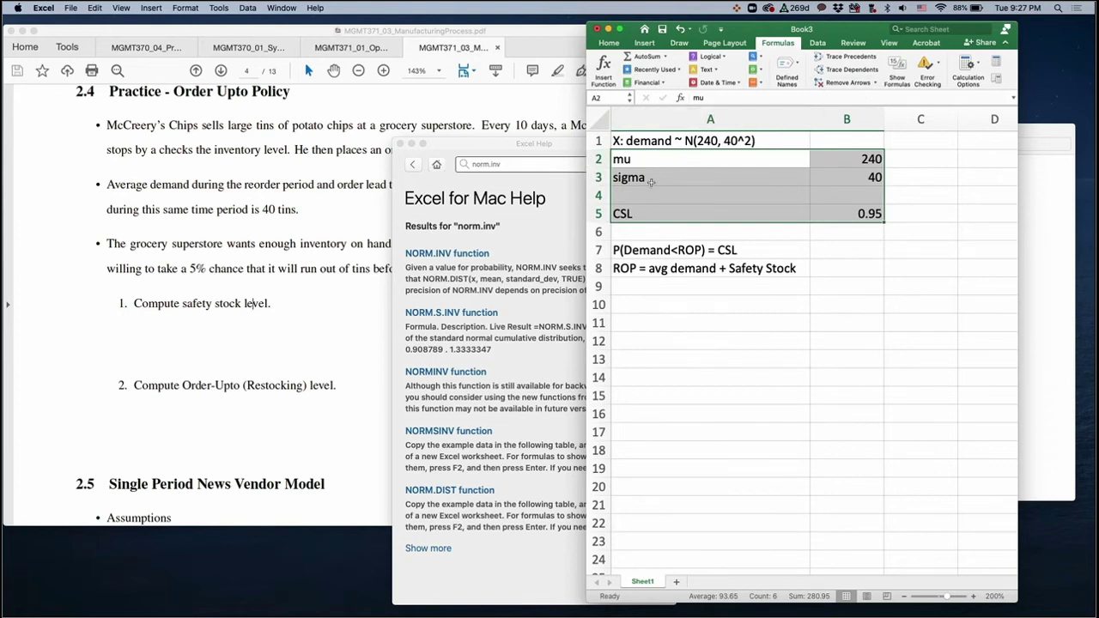
pyautogui.moveTo(583, 195); pyautogui.dragTo(494, 197)
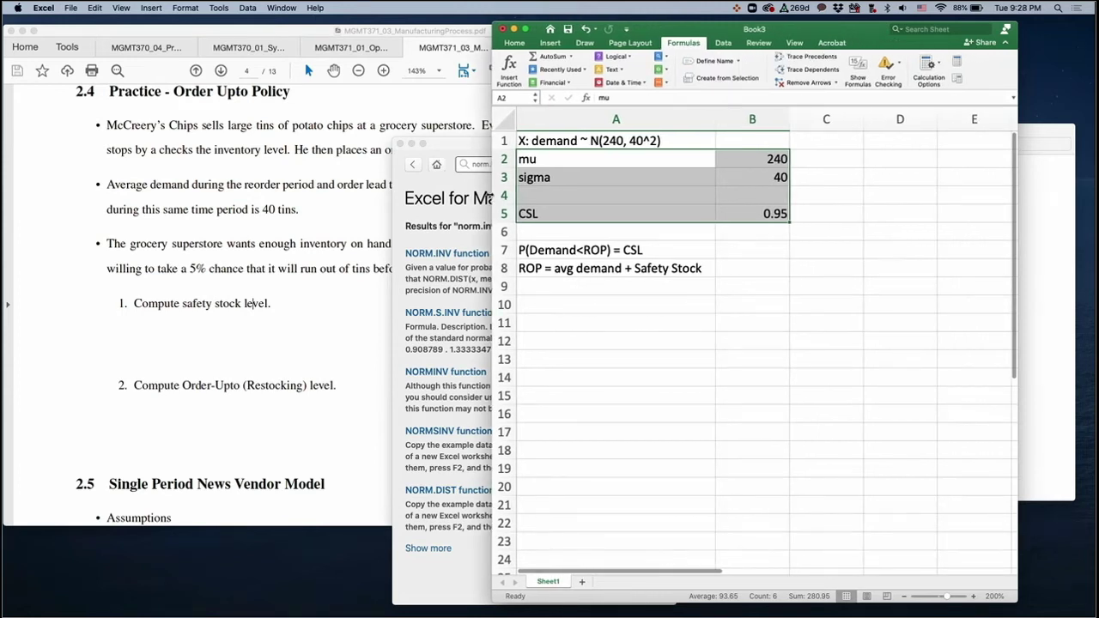
pyautogui.click(724, 77)
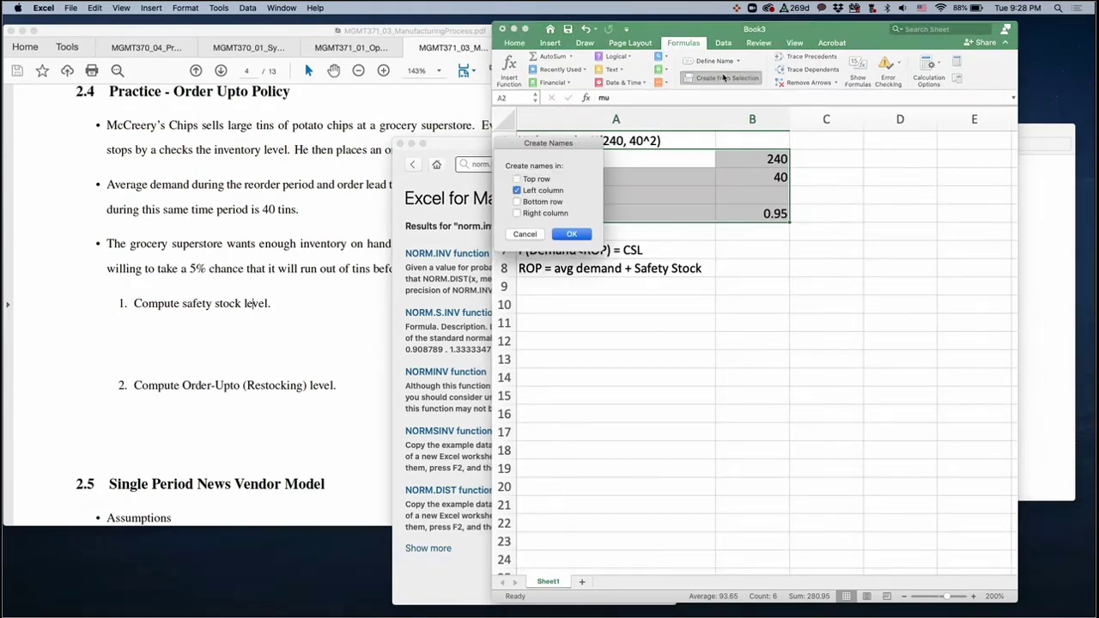
pyautogui.moveTo(573, 146); pyautogui.dragTo(889, 184)
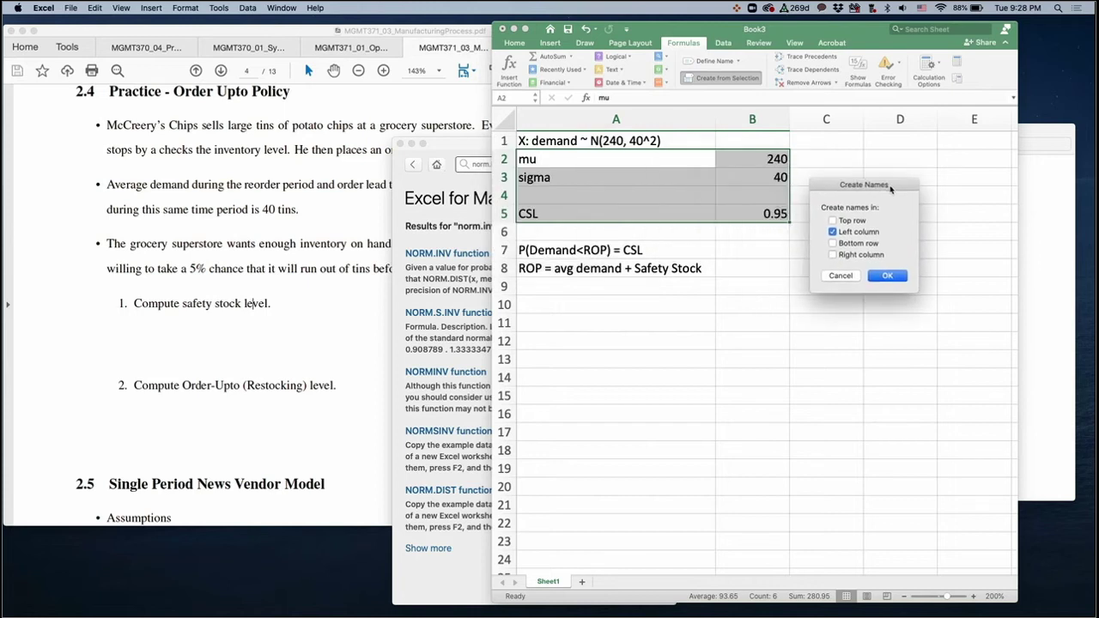
pyautogui.click(885, 276)
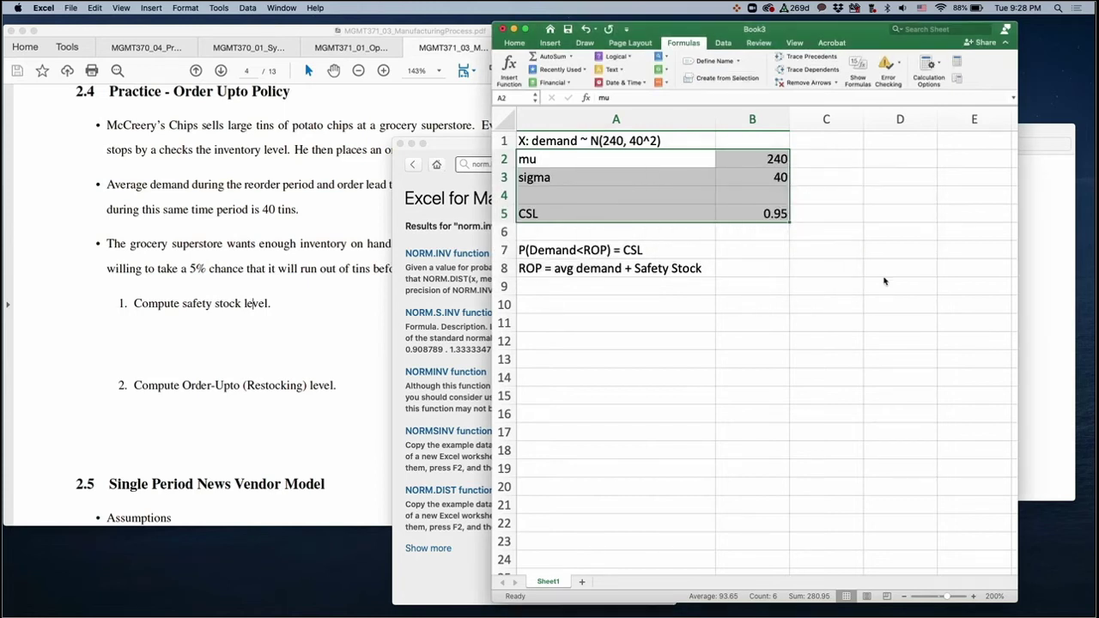
# Check the names given to the mu and sigma values, and enter =norm.inv(csl, mu,sigma) in B8 for the ROP
pyautogui.click(744, 159)
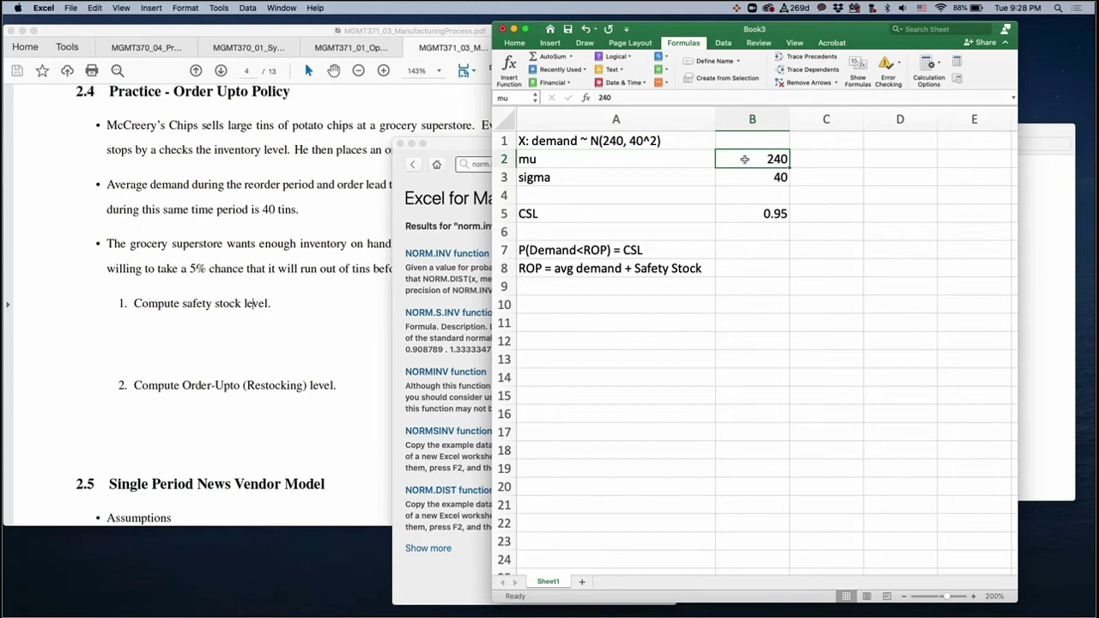
pyautogui.press('Down')
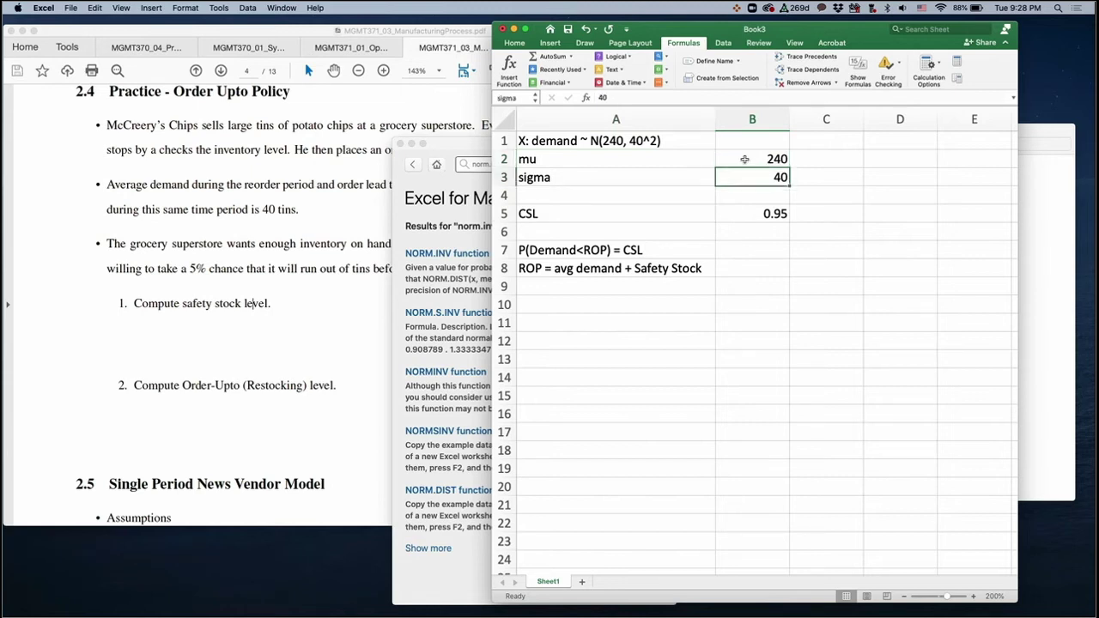
pyautogui.press('Down')
pyautogui.press('Down')
pyautogui.press('Down')
pyautogui.press('Down')
pyautogui.press('Down')
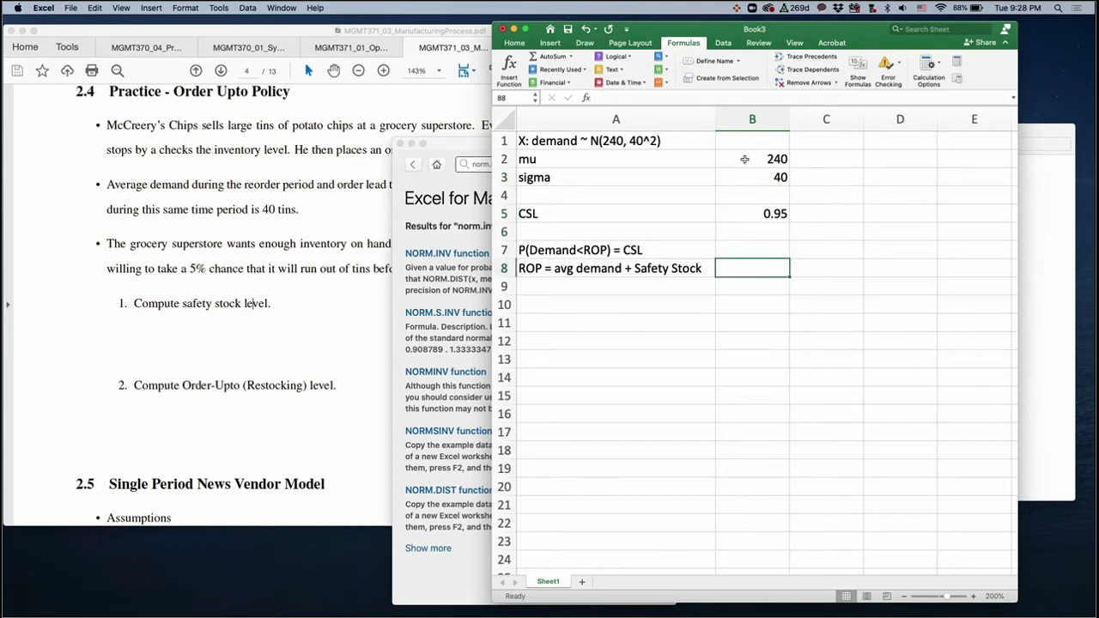
pyautogui.write('=norm.')
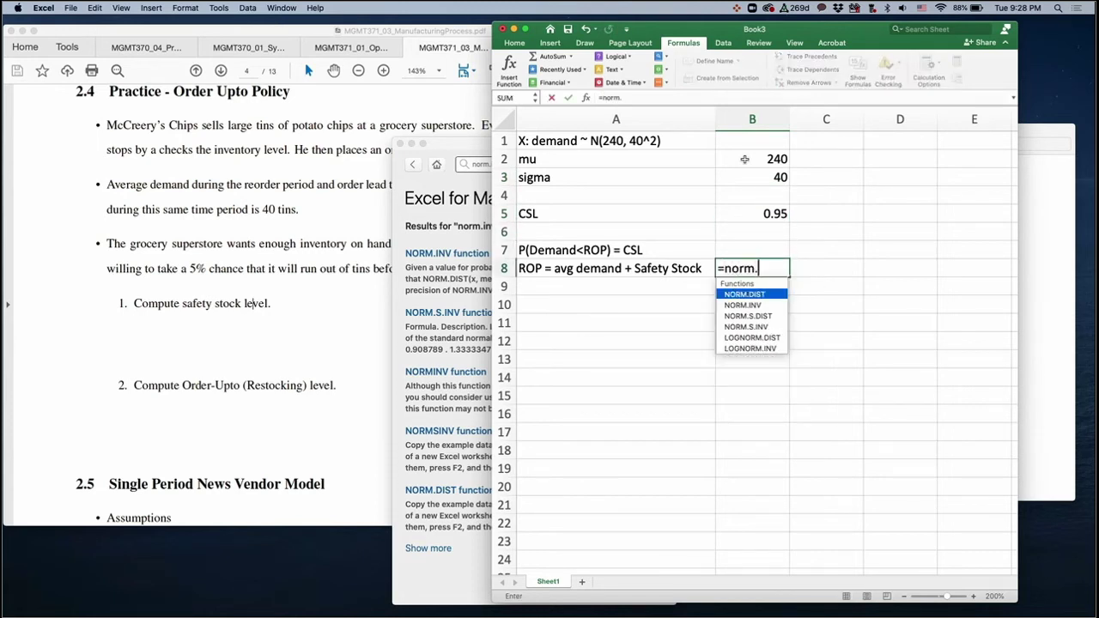
pyautogui.write('inv(')
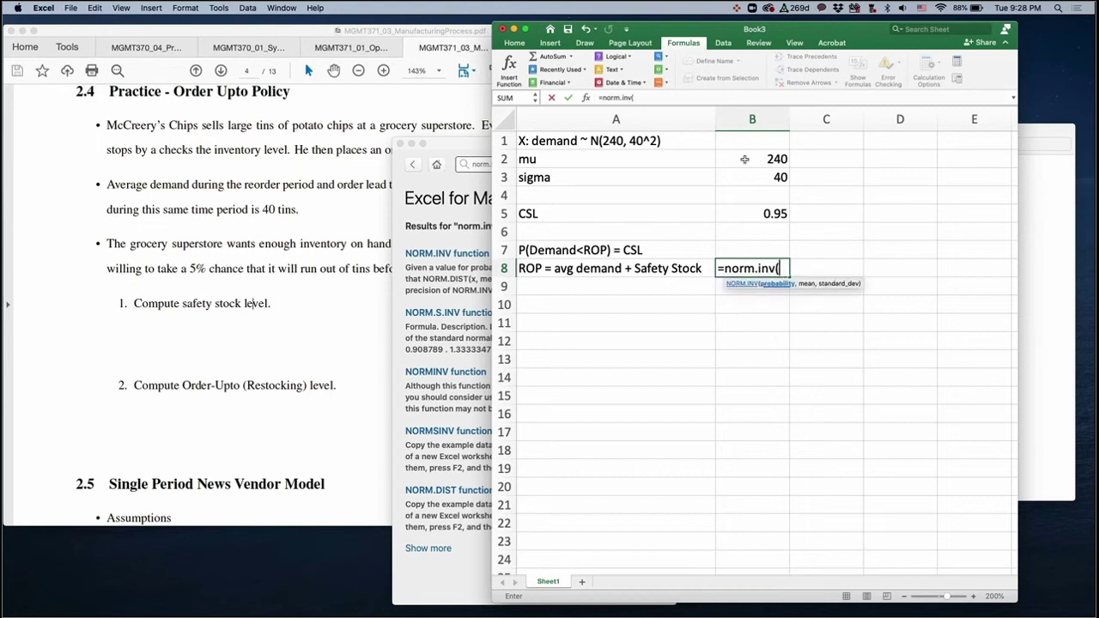
pyautogui.write('c')
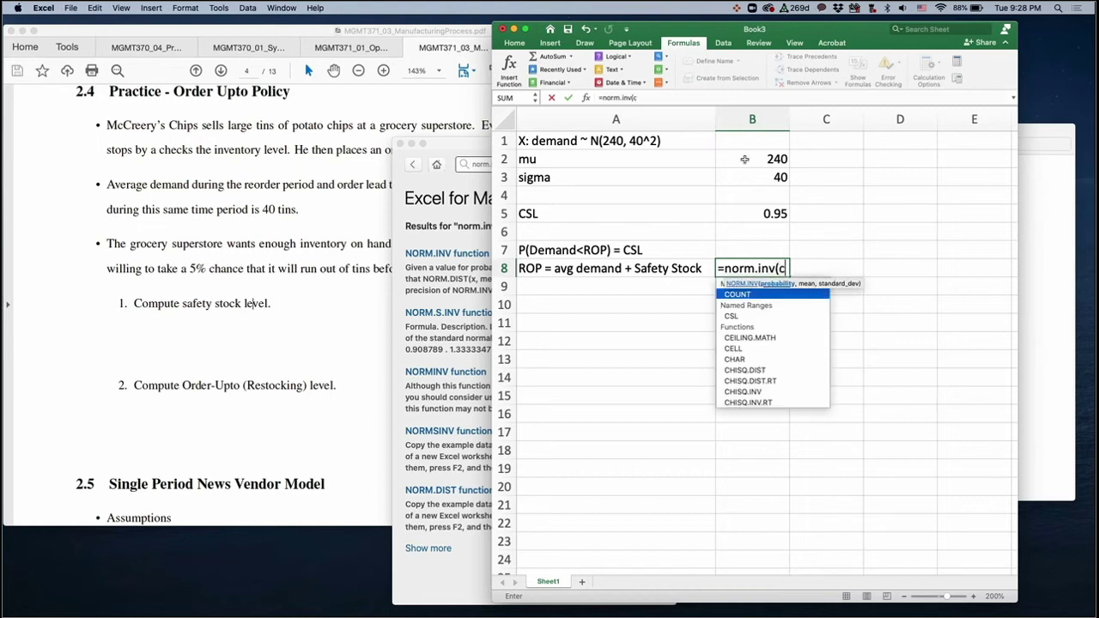
pyautogui.write('sl, mu,')
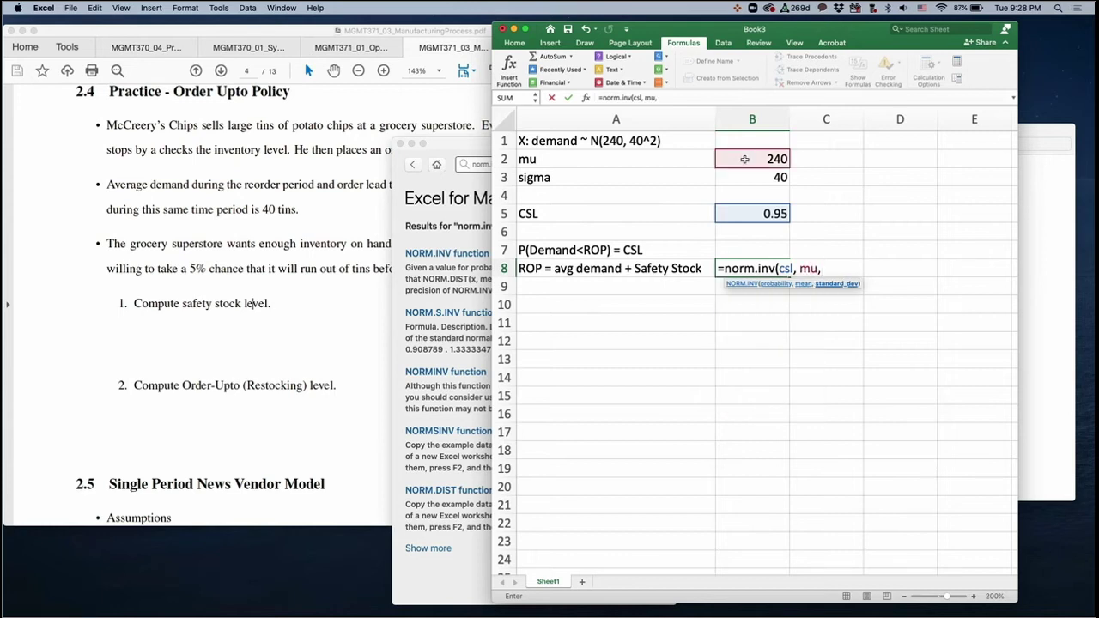
pyautogui.write('sigma)')
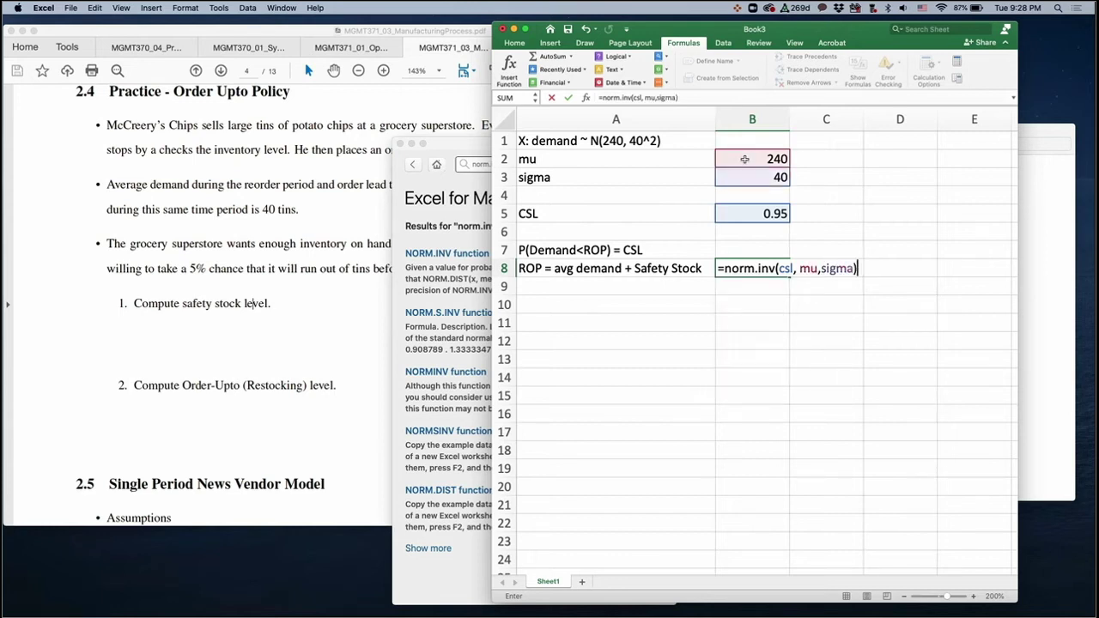
pyautogui.press('Return')
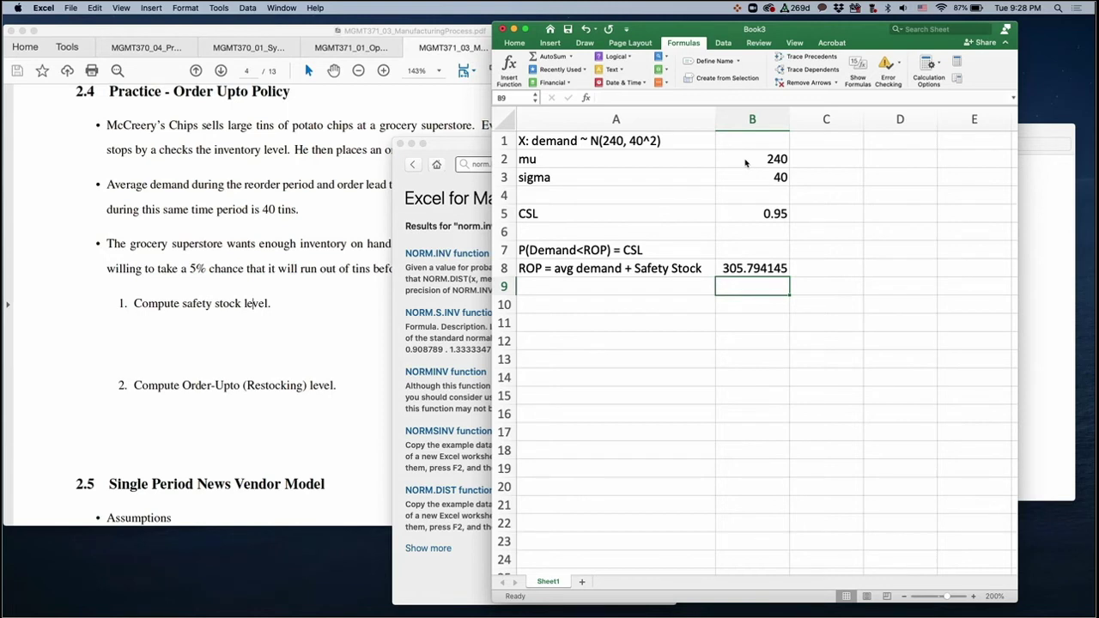
# Label A9 "SS=ROP-avg demand" and compute the safety stock in B9 with =B8-mu
pyautogui.press('Left')
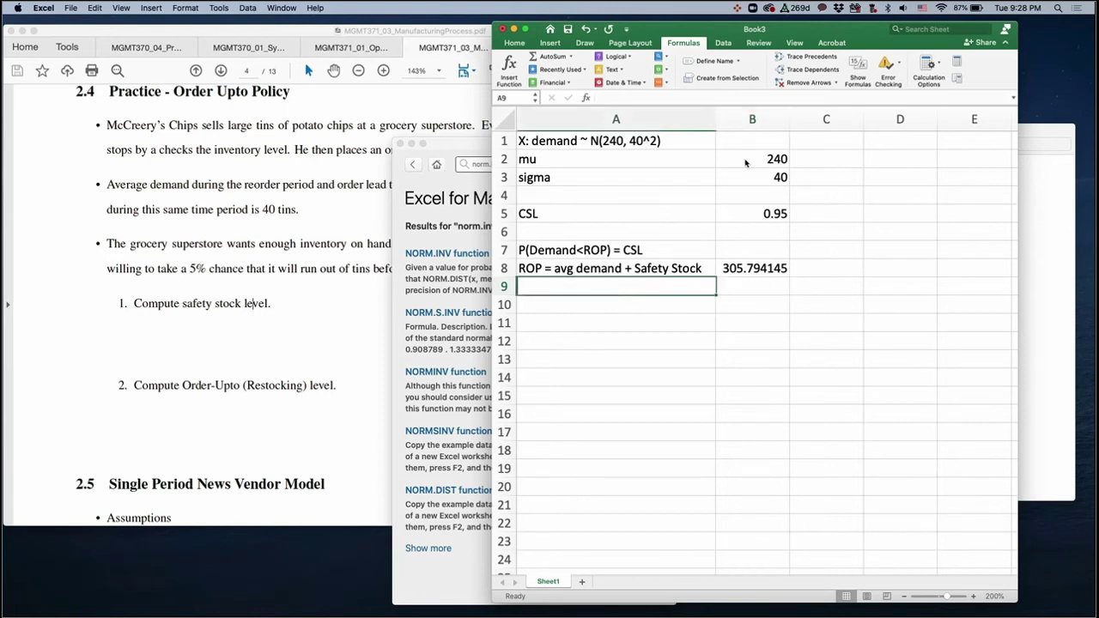
pyautogui.write('SS=RO')
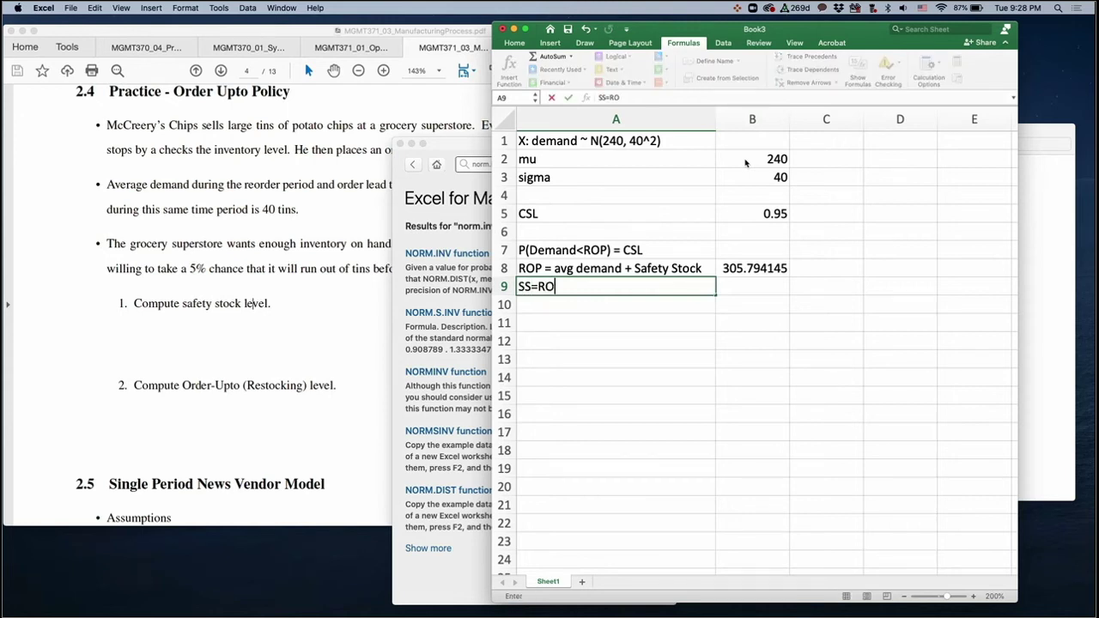
pyautogui.write('P-avg demand')
pyautogui.press('Return')
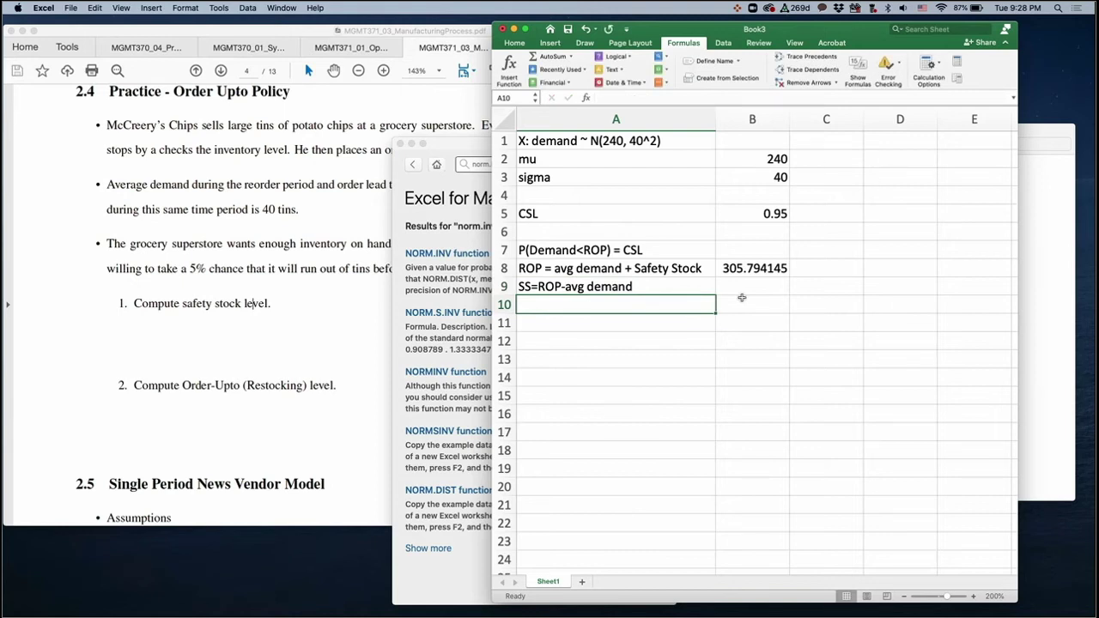
pyautogui.click(750, 283)
pyautogui.write('=')
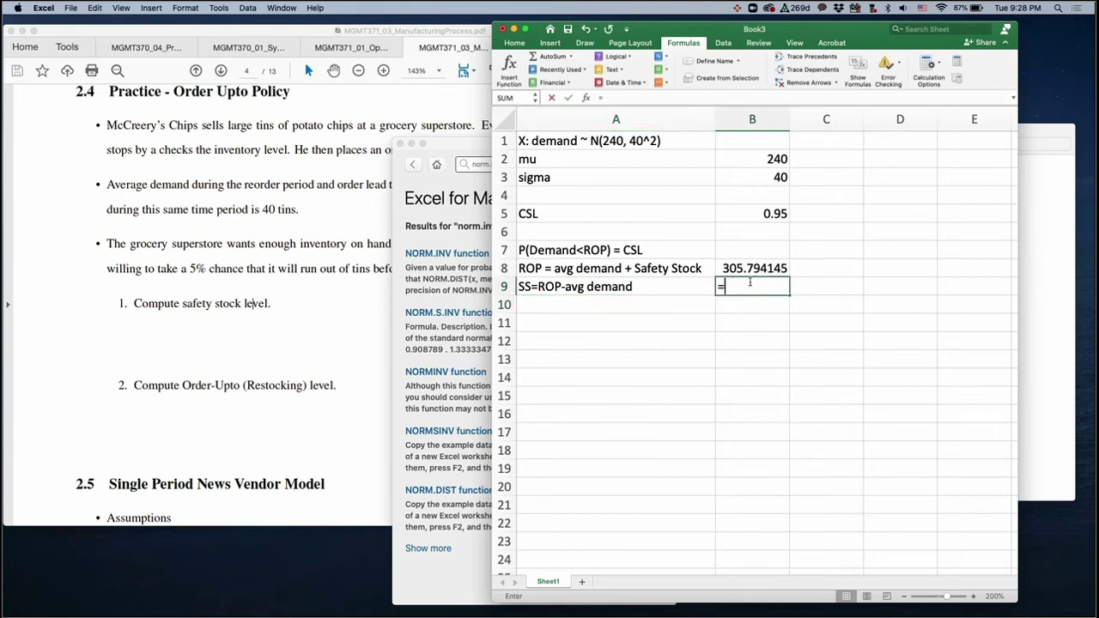
pyautogui.click(749, 268)
pyautogui.write('-mu')
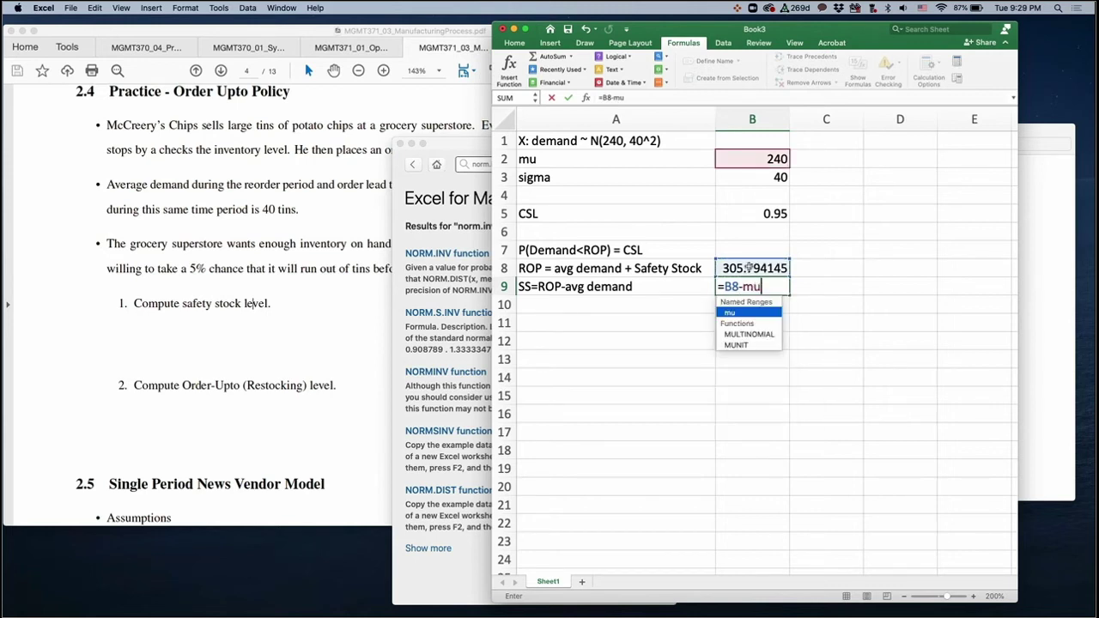
pyautogui.press('Return')
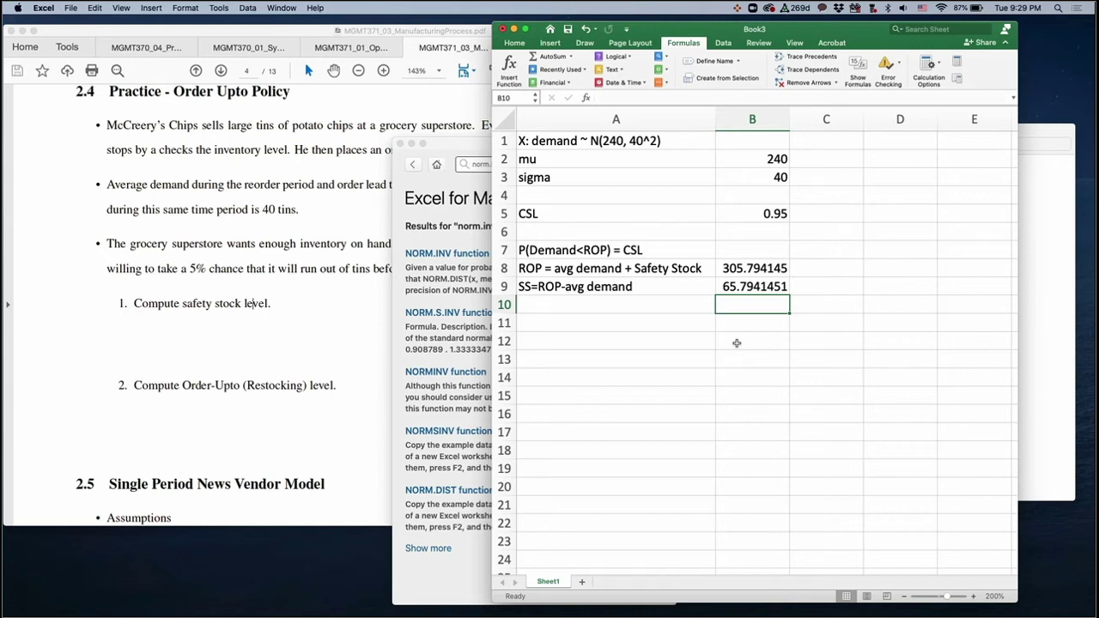
# Enter the label "ROP1" in A11 and the value 300 in B11
pyautogui.click(679, 320)
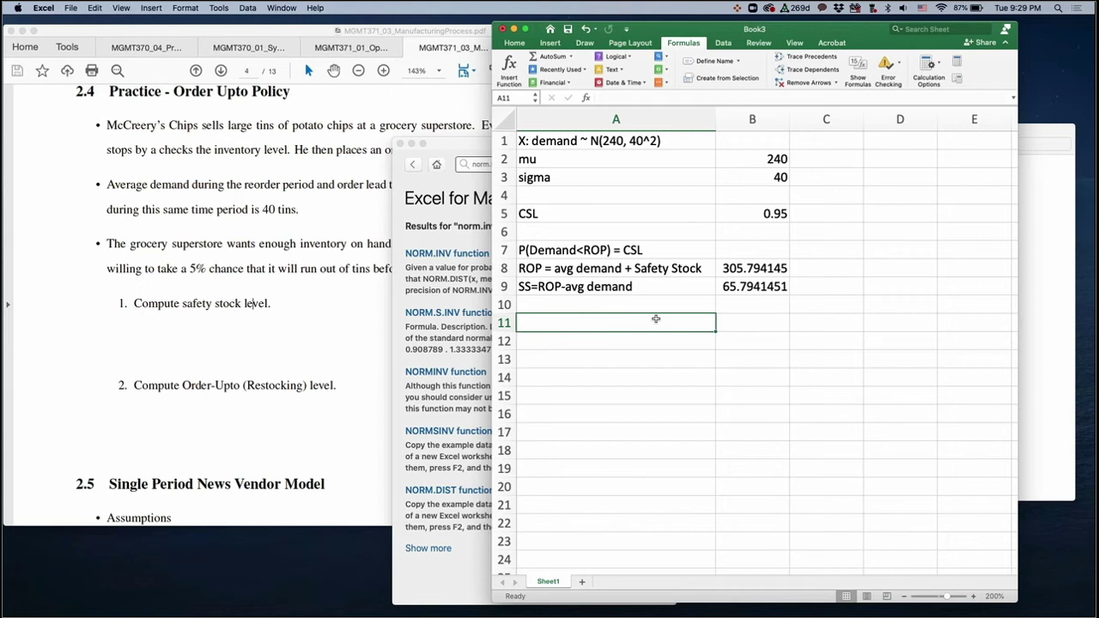
pyautogui.write('ROP')
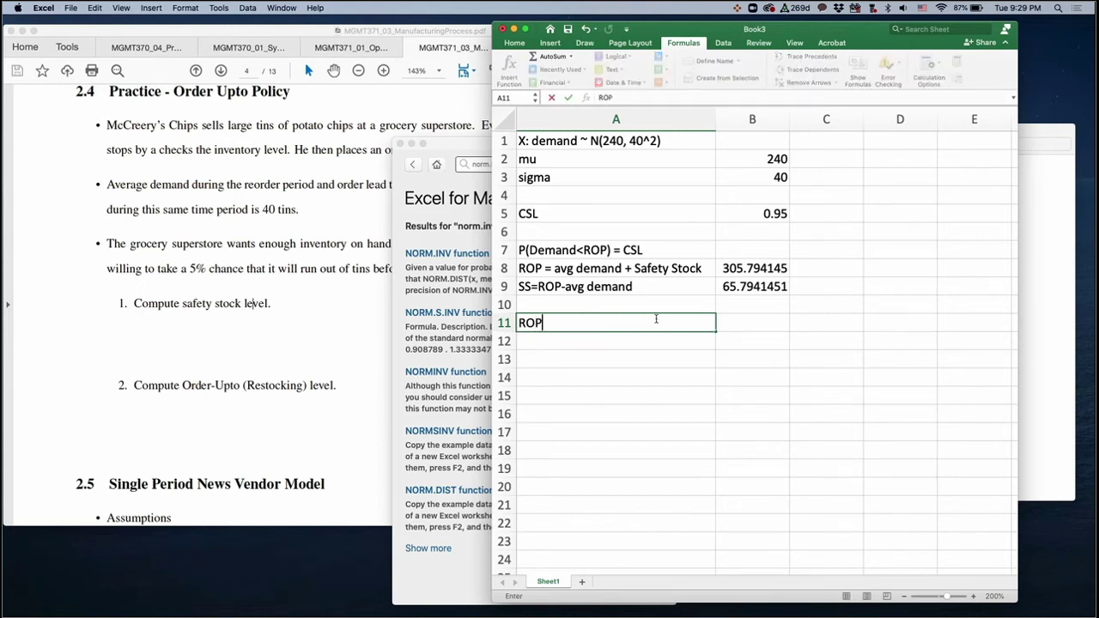
pyautogui.write('1')
pyautogui.press('Tab')
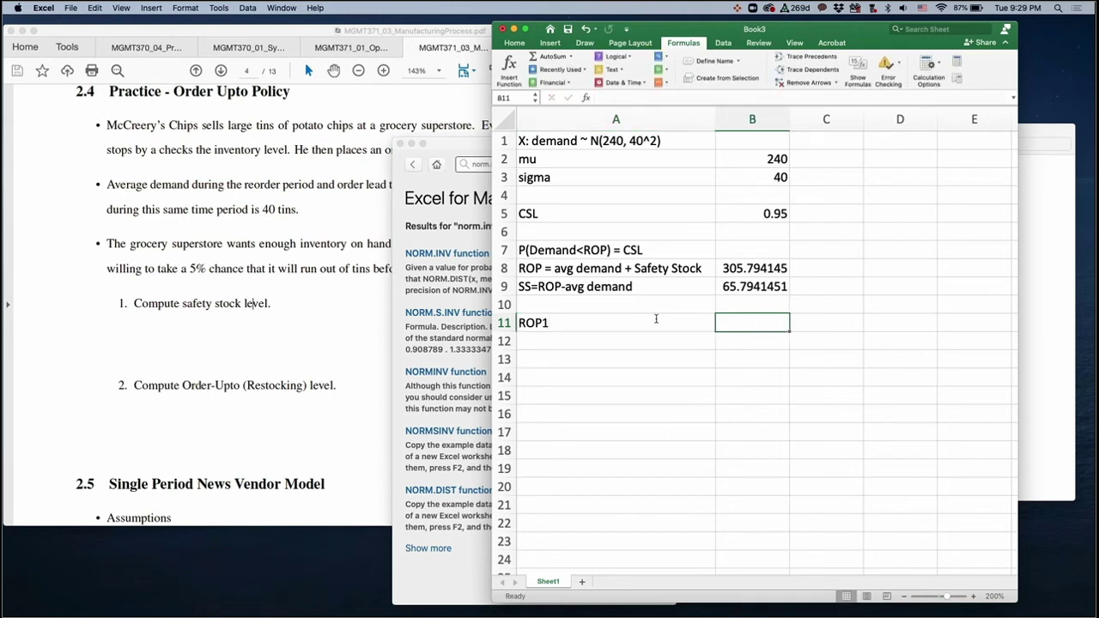
pyautogui.write('300')
pyautogui.press('Return')
pyautogui.press('Up')
# Look up the syntax of the NORM.DIST function in Excel Help and return to the workbook
pyautogui.click(402, 346)
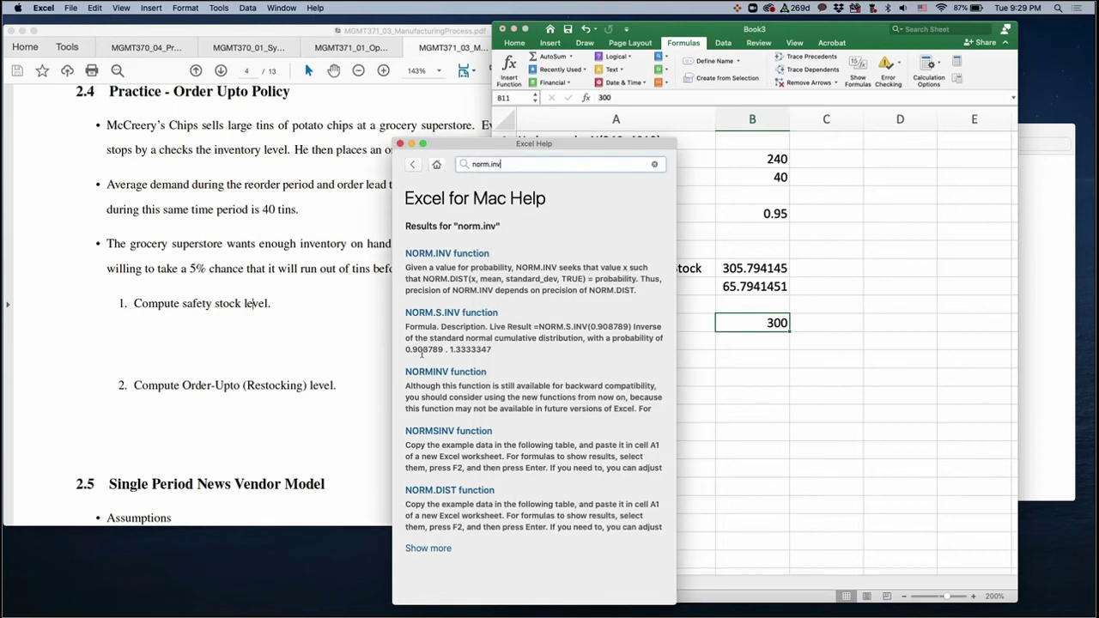
pyautogui.click(463, 495)
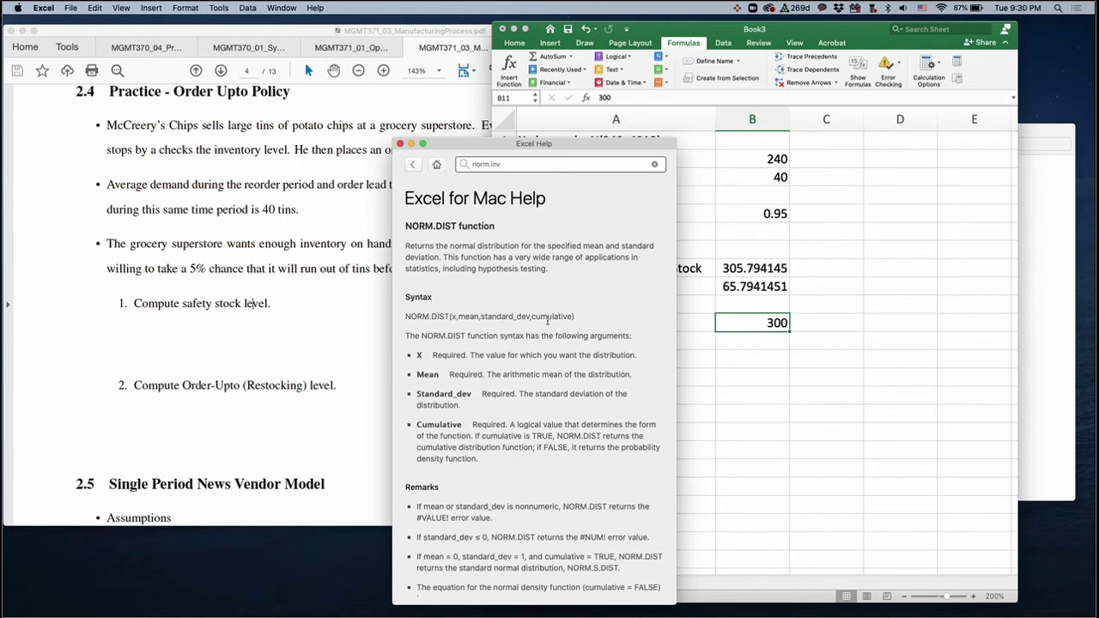
pyautogui.click(745, 400)
# Enter the label "Customer Service Level" in A12
pyautogui.click(633, 335)
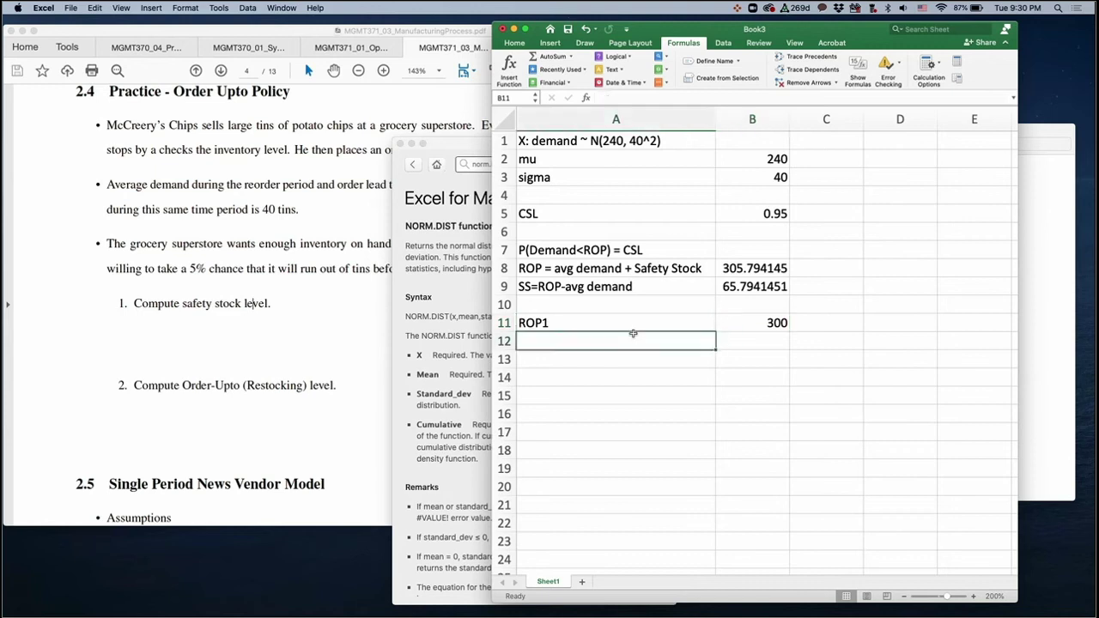
pyautogui.write('CSL')
pyautogui.press('BackSpace')
pyautogui.press('BackSpace')
pyautogui.write('ustomer Service Level')
pyautogui.press('Tab')
pyautogui.write('=')
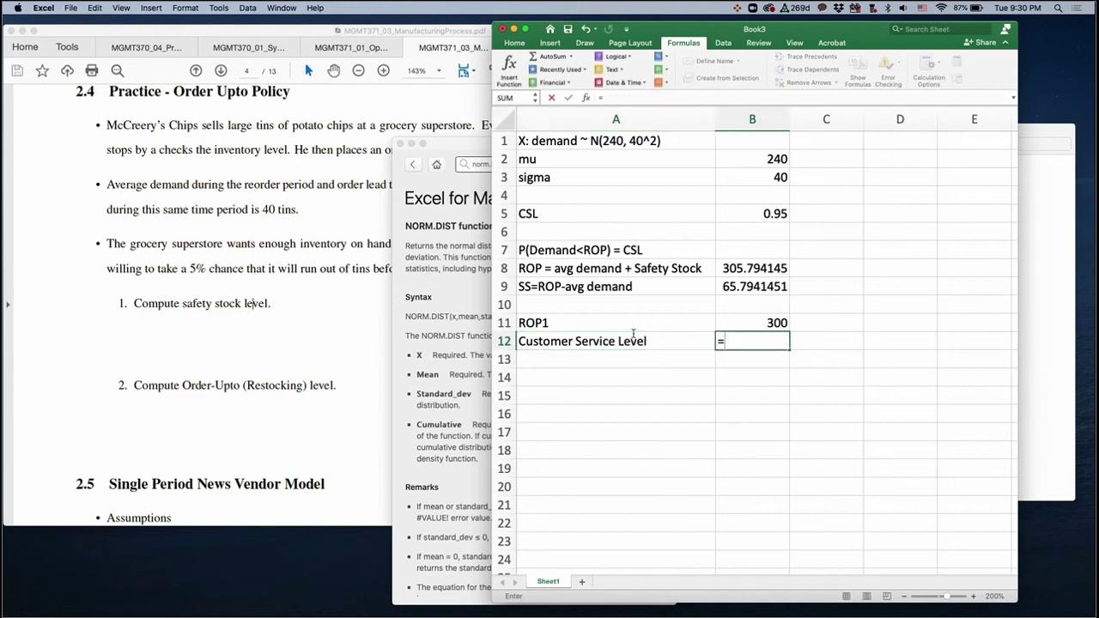
pyautogui.write('norm.dist')
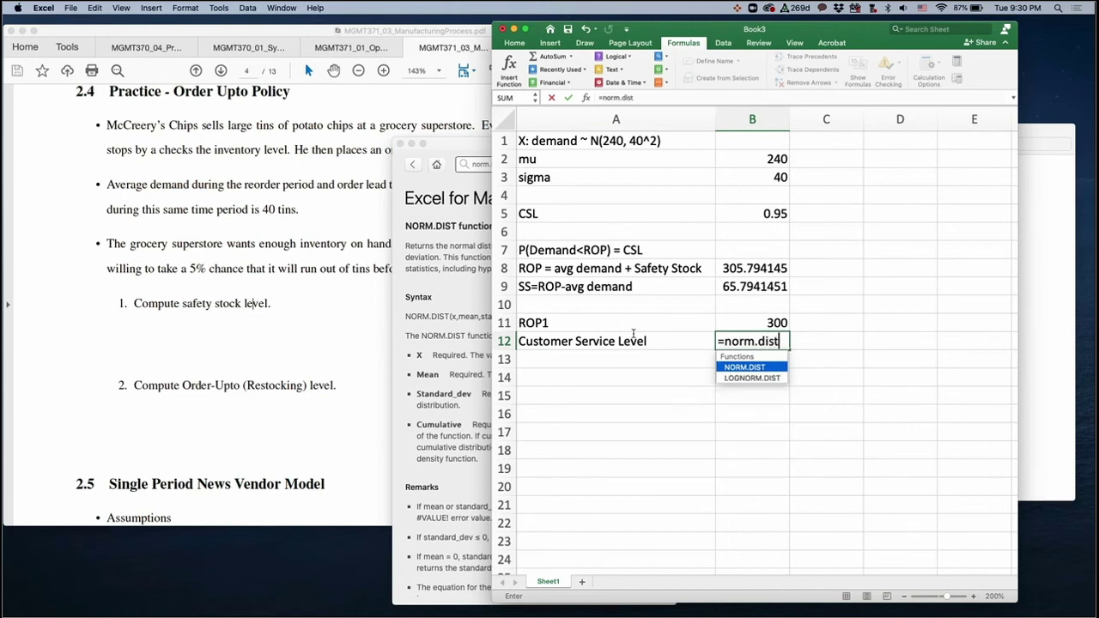
pyautogui.write('(')
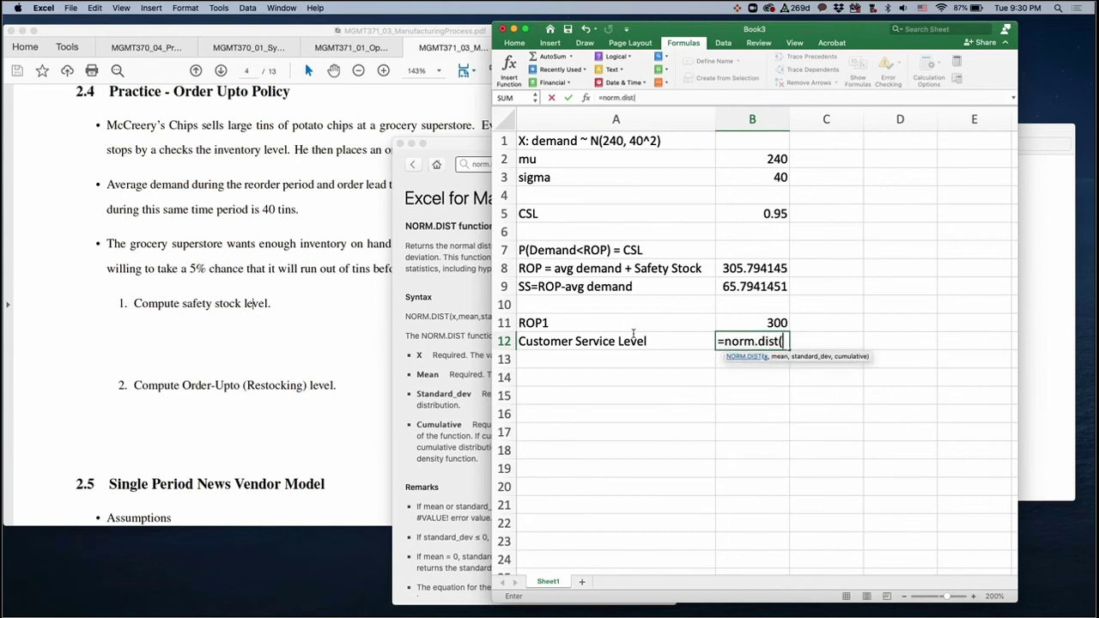
pyautogui.press('Escape')
# Create the name ROP1 for B11 from the label in the left column of A11:B11
pyautogui.moveTo(594, 321); pyautogui.dragTo(729, 324)
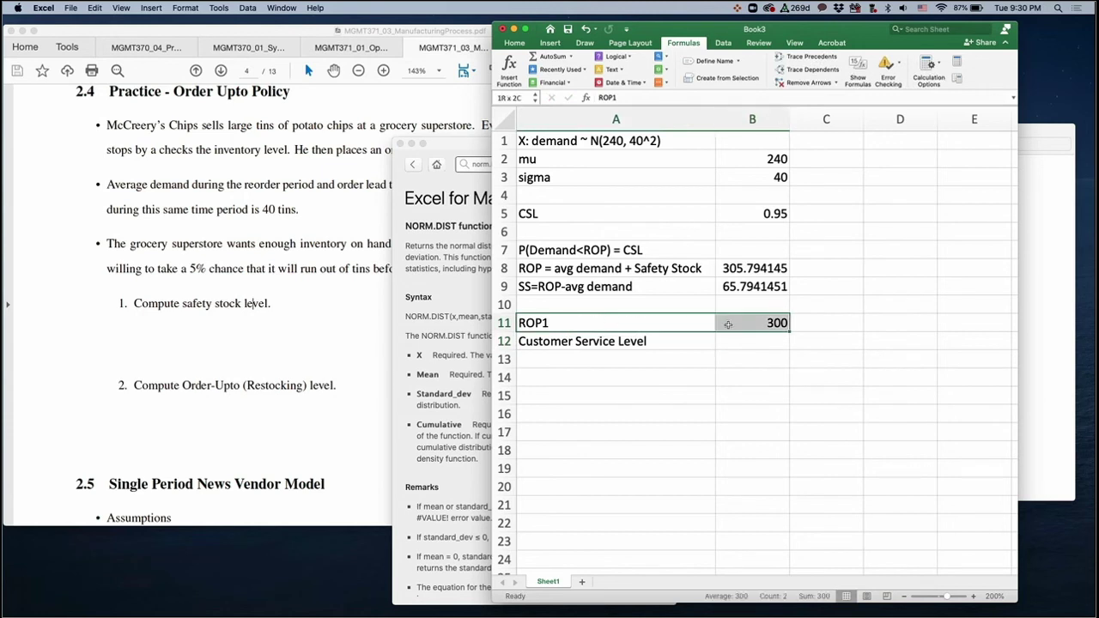
pyautogui.click(725, 78)
pyautogui.click(576, 237)
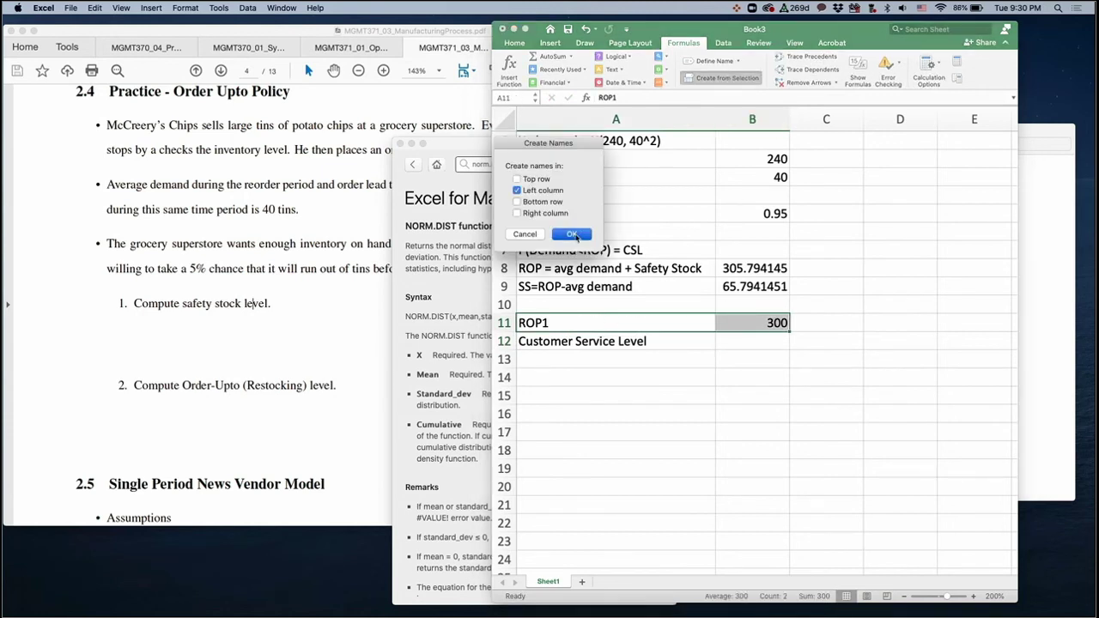
# Compute the customer service level in B12 with the formula =NORM.DIST(ROP1_,mu,sigma,1)
pyautogui.click(741, 343)
pyautogui.write('=')
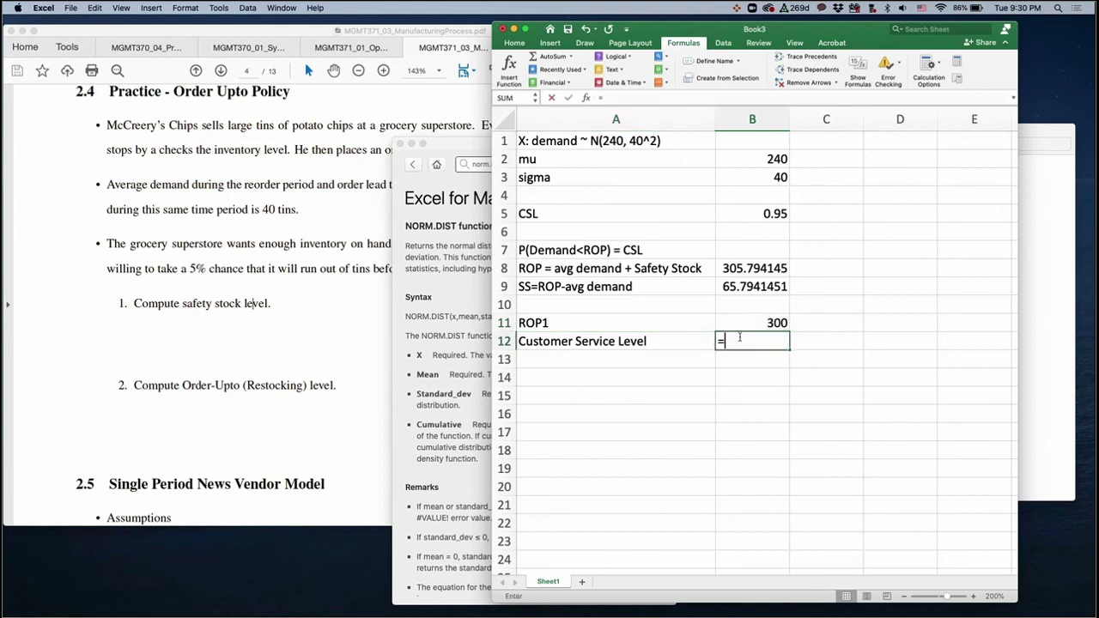
pyautogui.write('no')
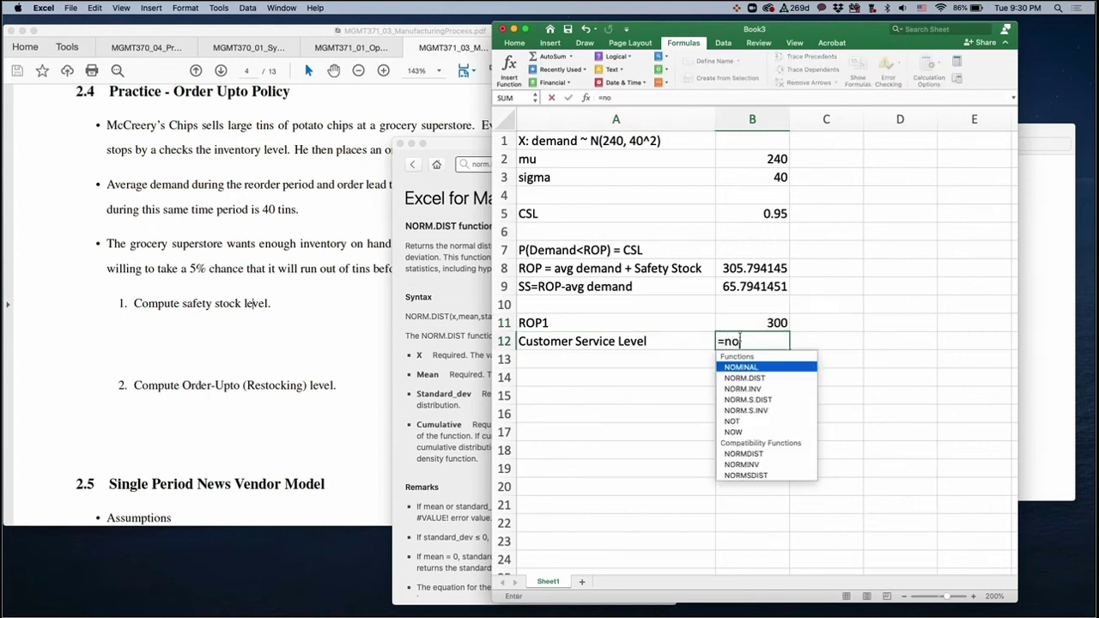
pyautogui.write('rm.dist(')
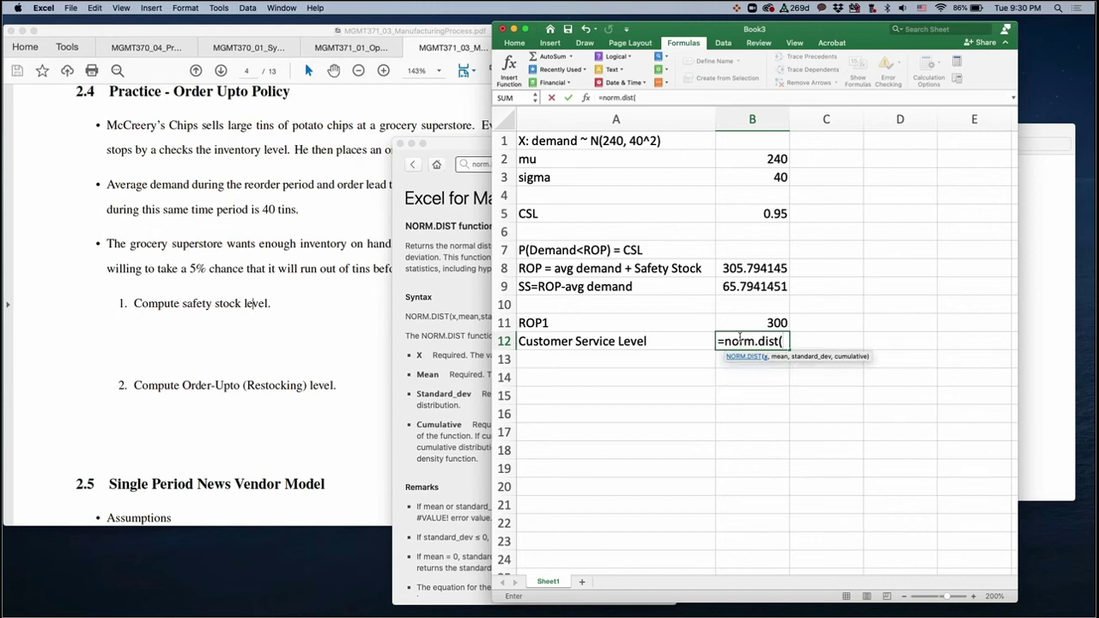
pyautogui.write('rop1_')
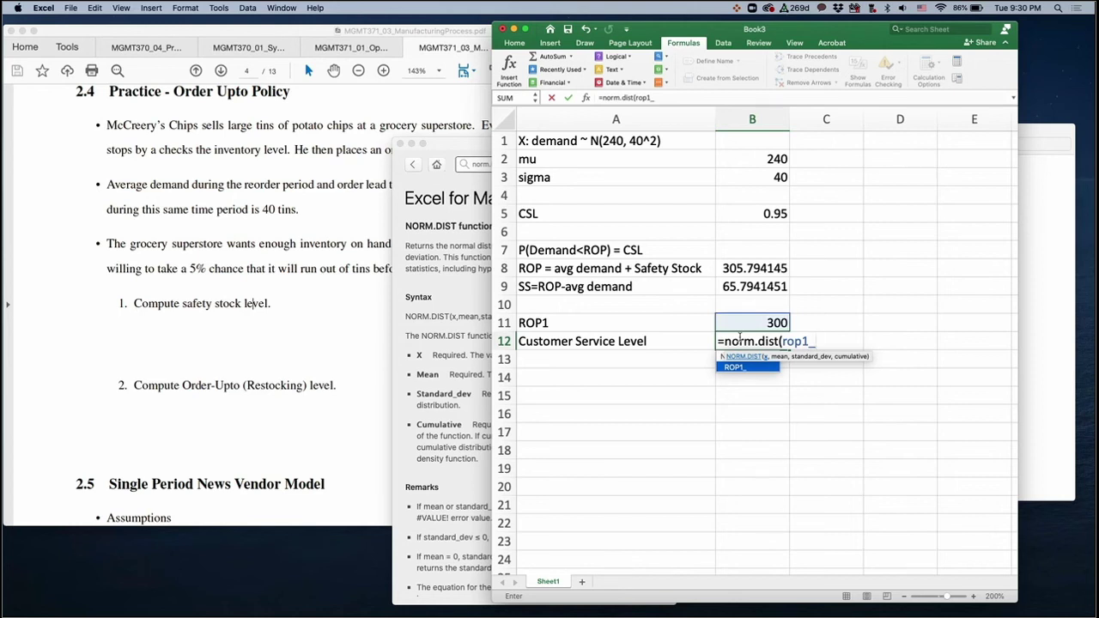
pyautogui.write(',m')
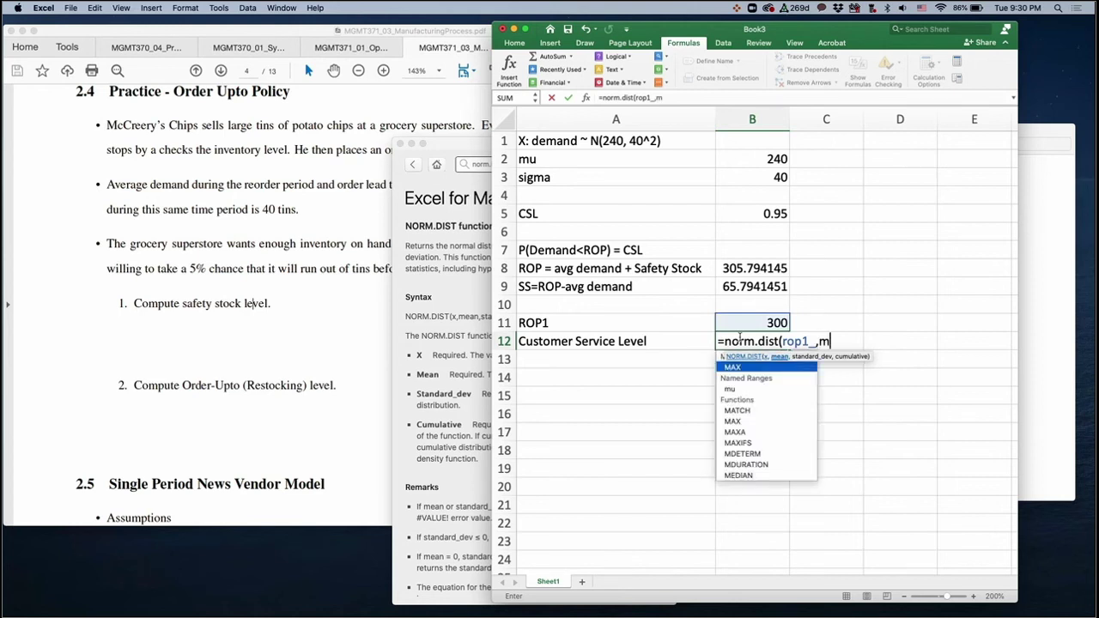
pyautogui.write('u,s')
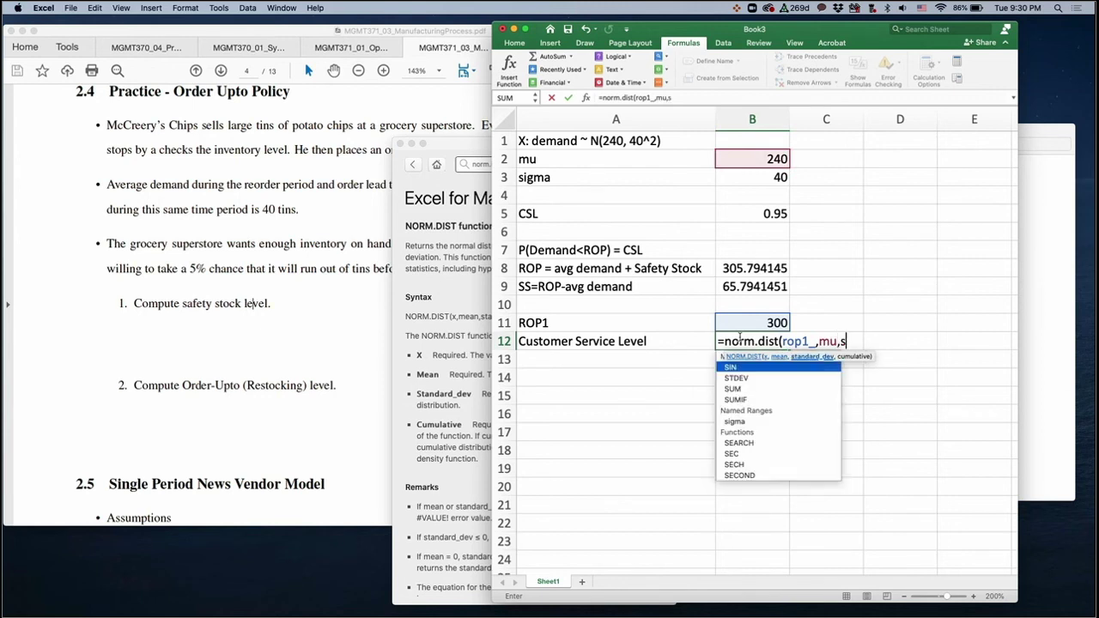
pyautogui.write('igma,')
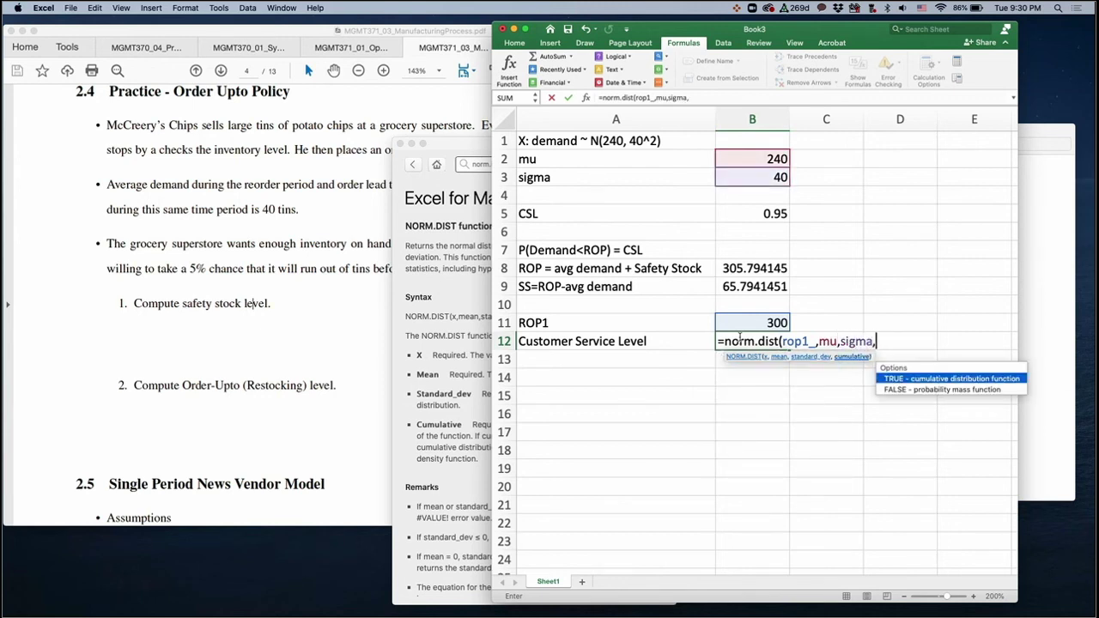
pyautogui.write('1)')
pyautogui.press('Return')
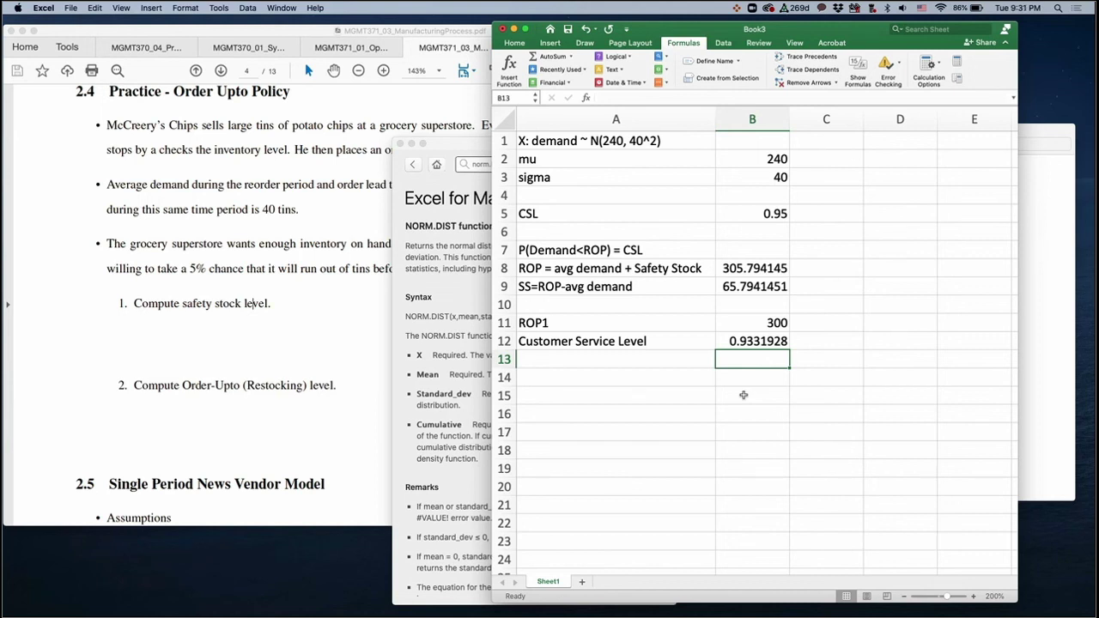
# Change the ROP1 value in B11 to 310 to recalculate the customer service level
pyautogui.press('Up')
pyautogui.press('Up')
pyautogui.write('310')
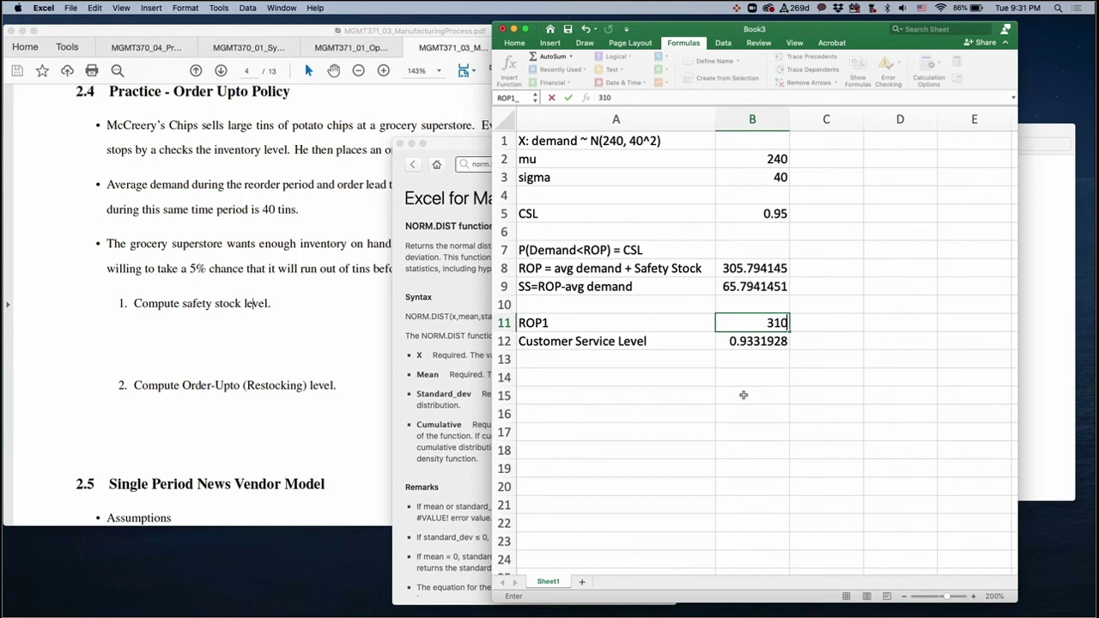
pyautogui.press('Return')
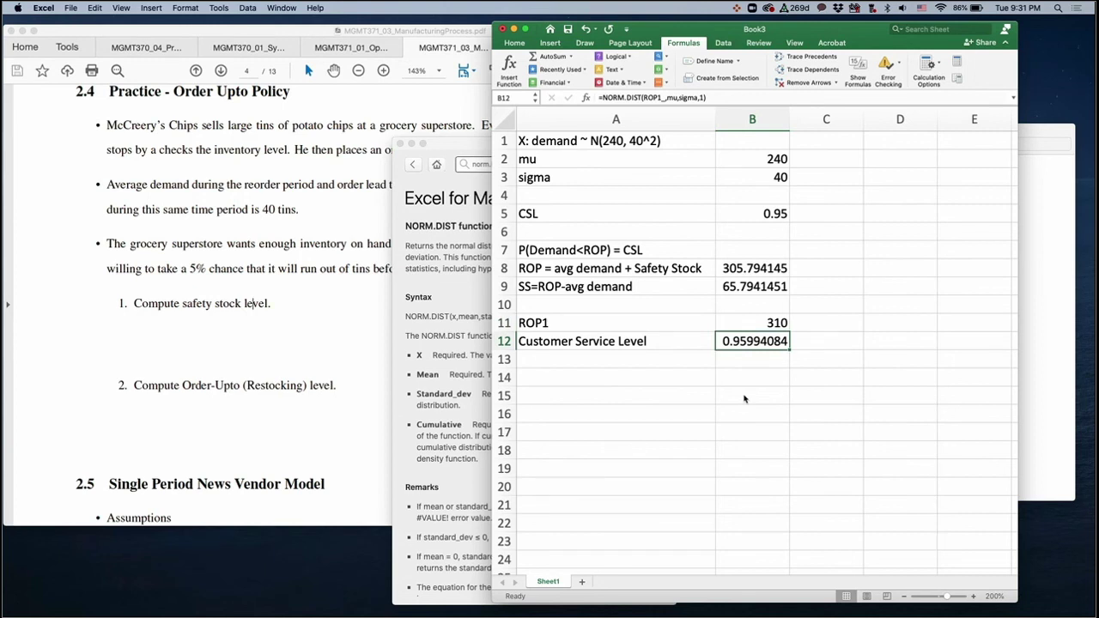
# Try 350 as the ROP1 value in B11 and set it back to 310
pyautogui.press('Up')
pyautogui.write('350')
pyautogui.press('Return')
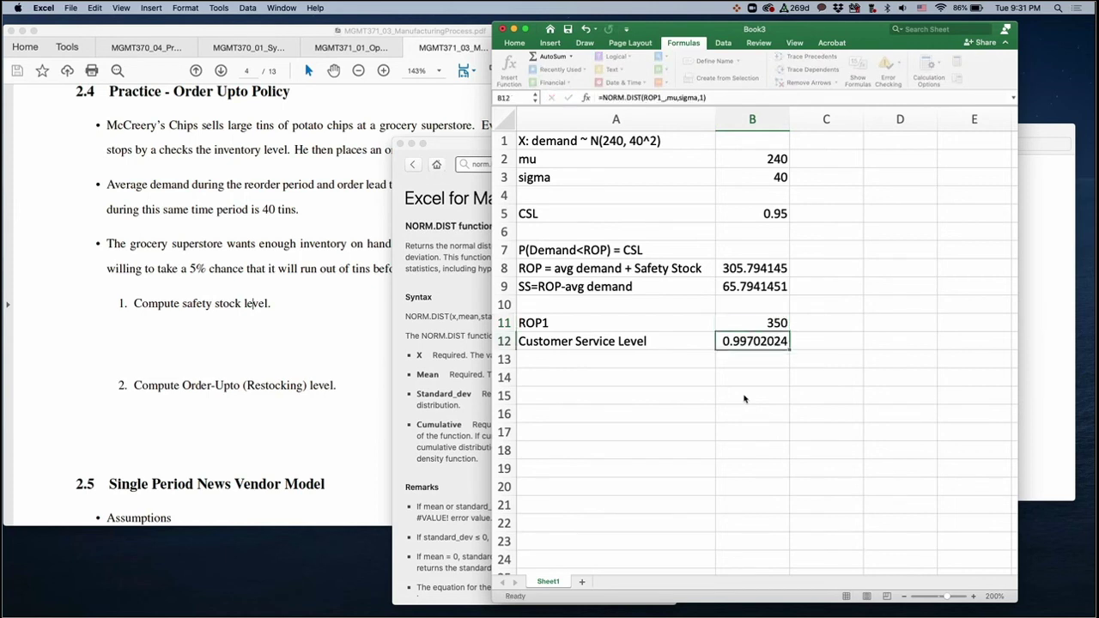
pyautogui.press('Up')
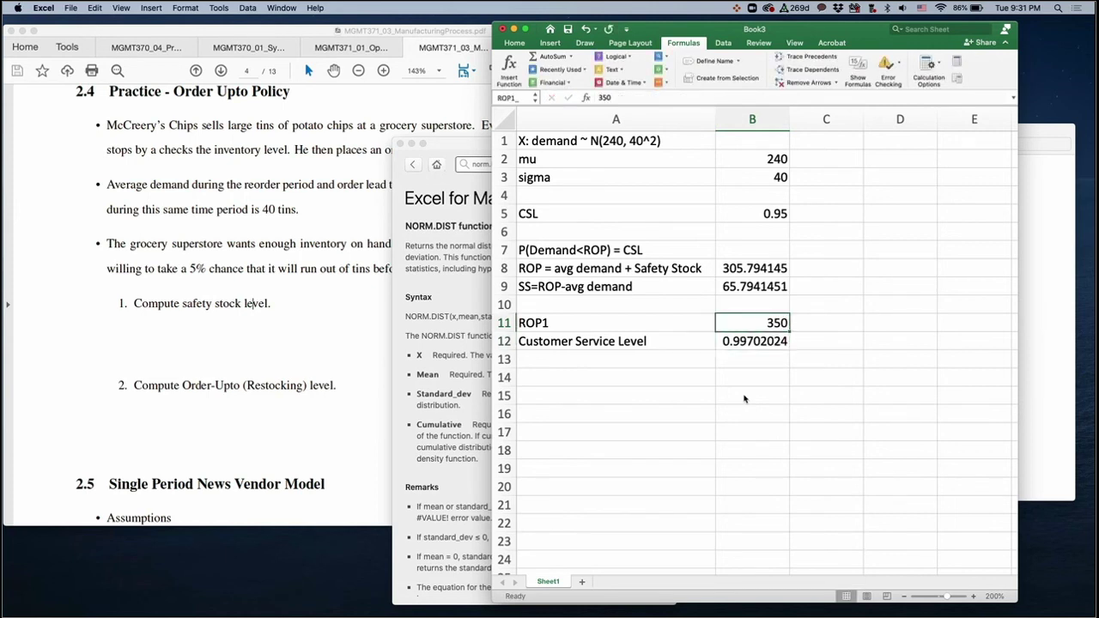
pyautogui.write('310')
pyautogui.press('Return')
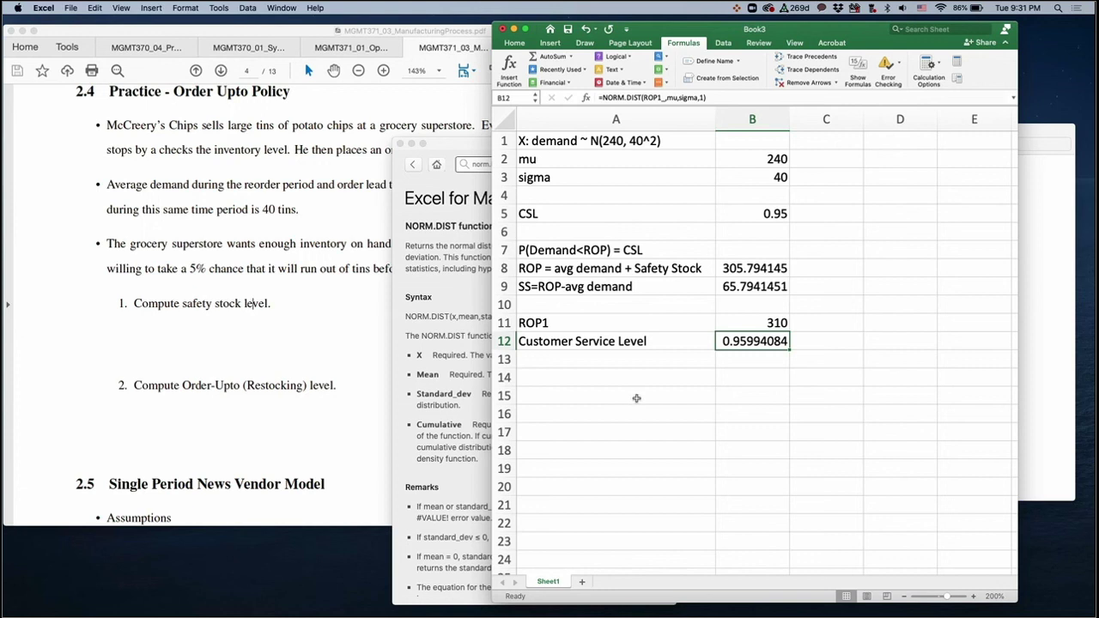
# Check the practice questions in the Acrobat PDF, return to Excel and enter the note "CSL given, ROP -> norm.inv" in A14
pyautogui.click(338, 361)
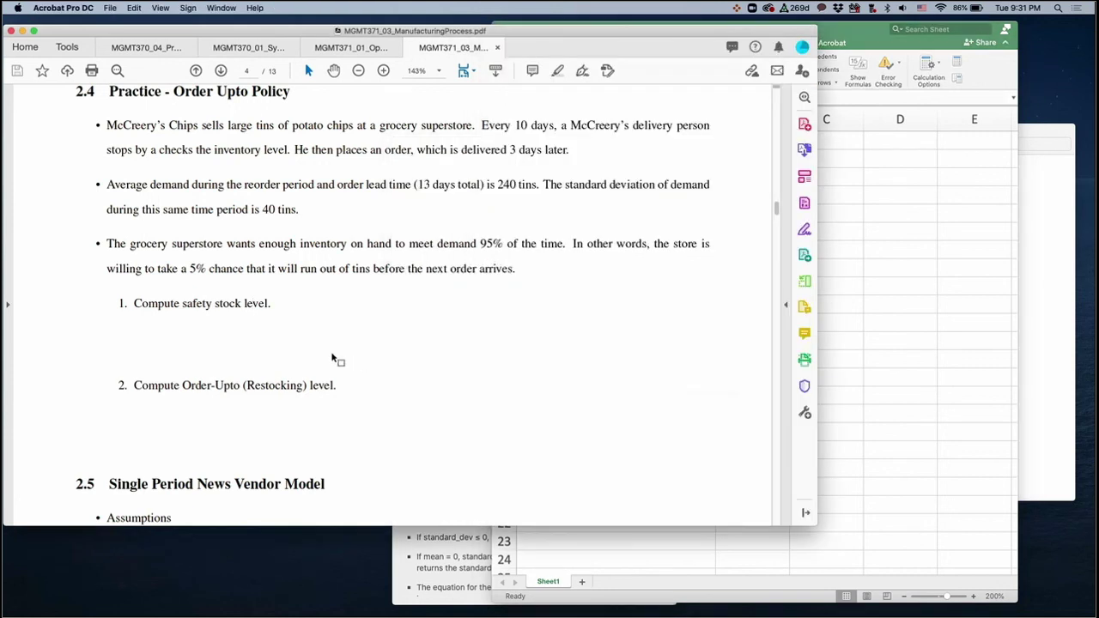
pyautogui.click(889, 395)
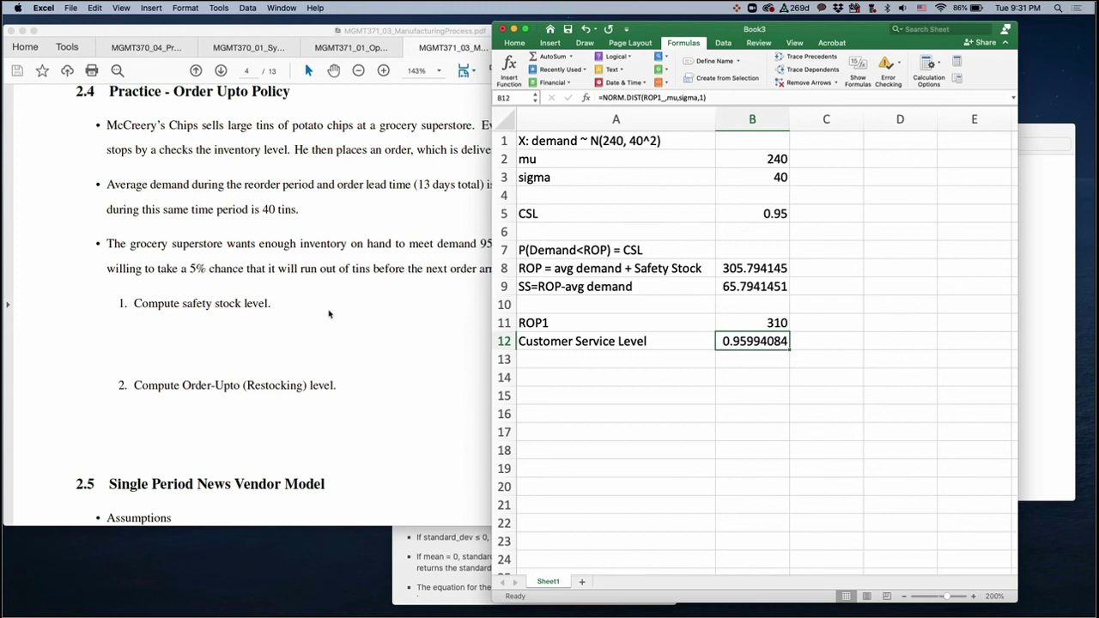
pyautogui.click(592, 376)
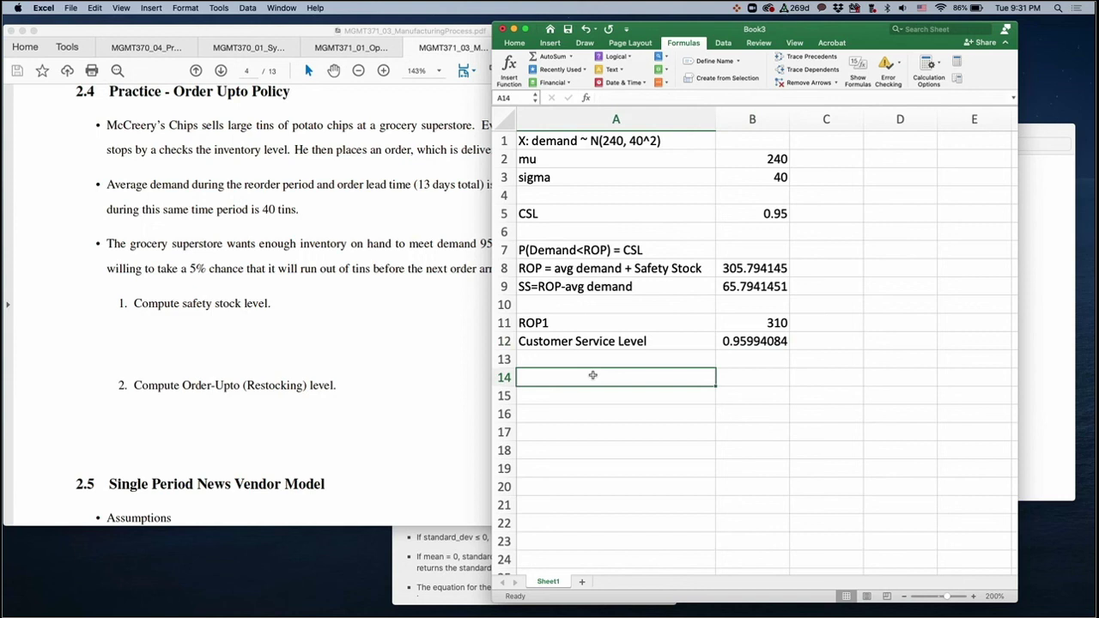
pyautogui.write('CSL give')
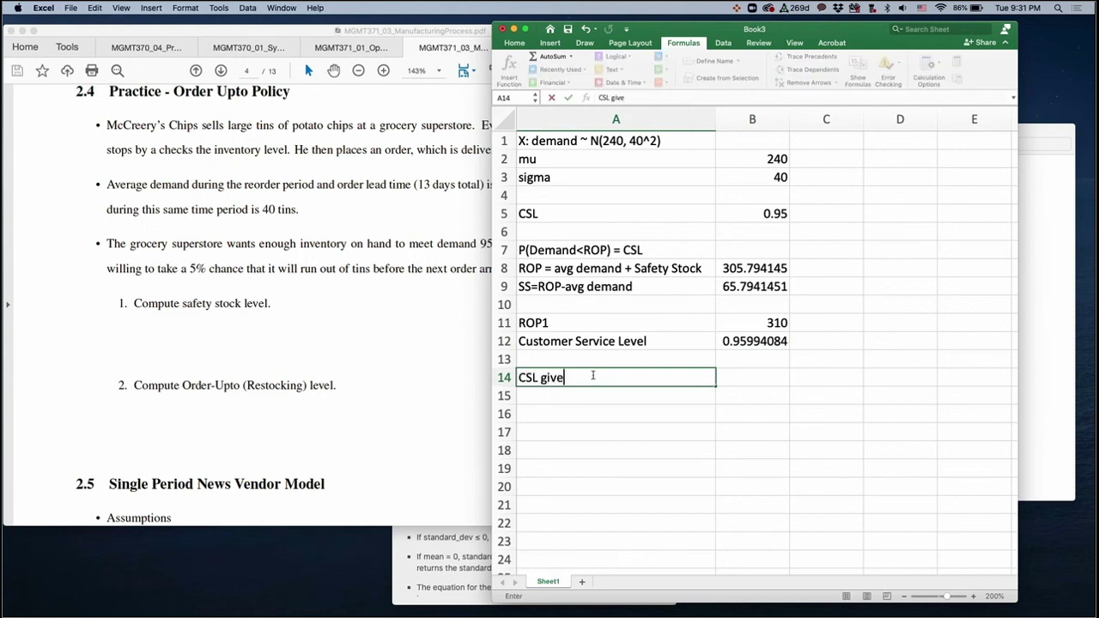
pyautogui.write('n, ROP')
pyautogui.write('-> norm.inv')
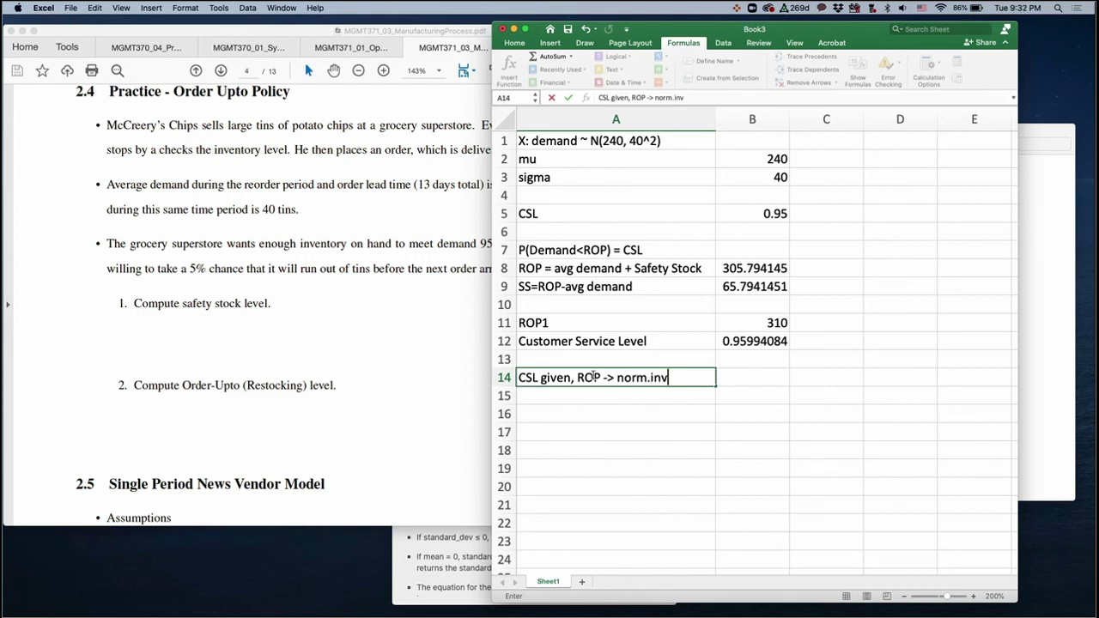
pyautogui.press('Return')
# Enter the note "ROP given, CSL -> norm.dist" in A15
pyautogui.write('ROP giv')
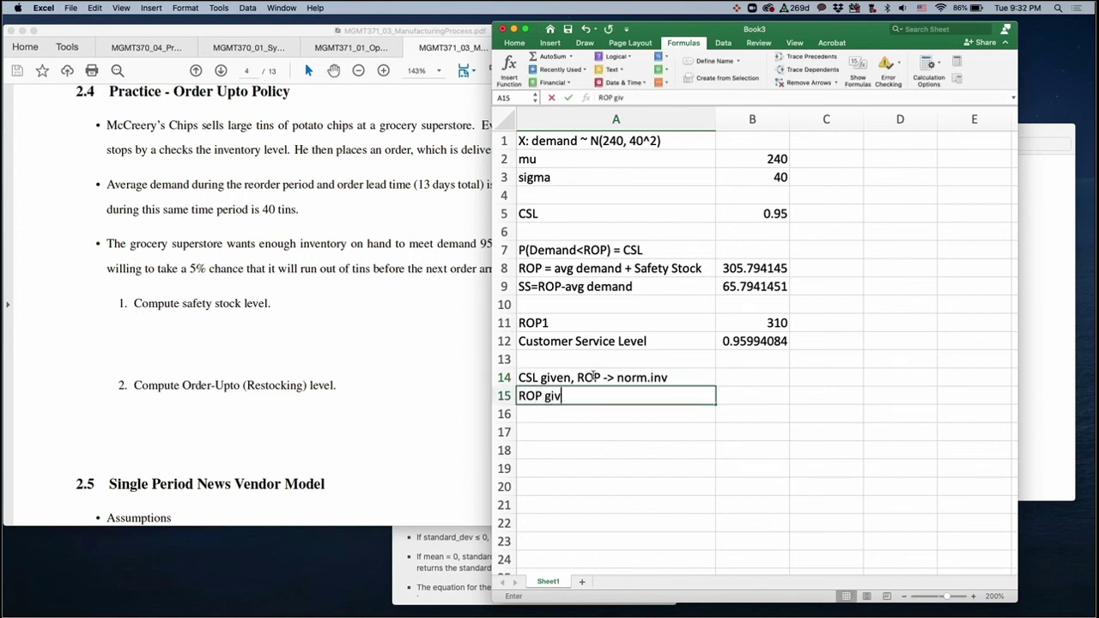
pyautogui.write('en, ')
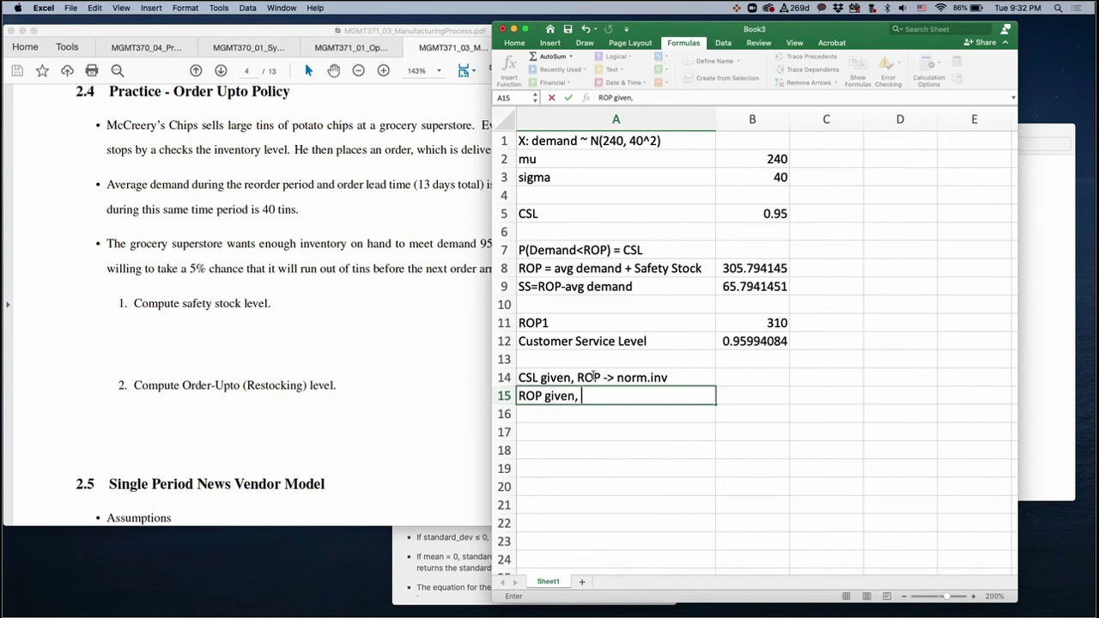
pyautogui.write('CSL -> norm.dist')
pyautogui.press('Return')
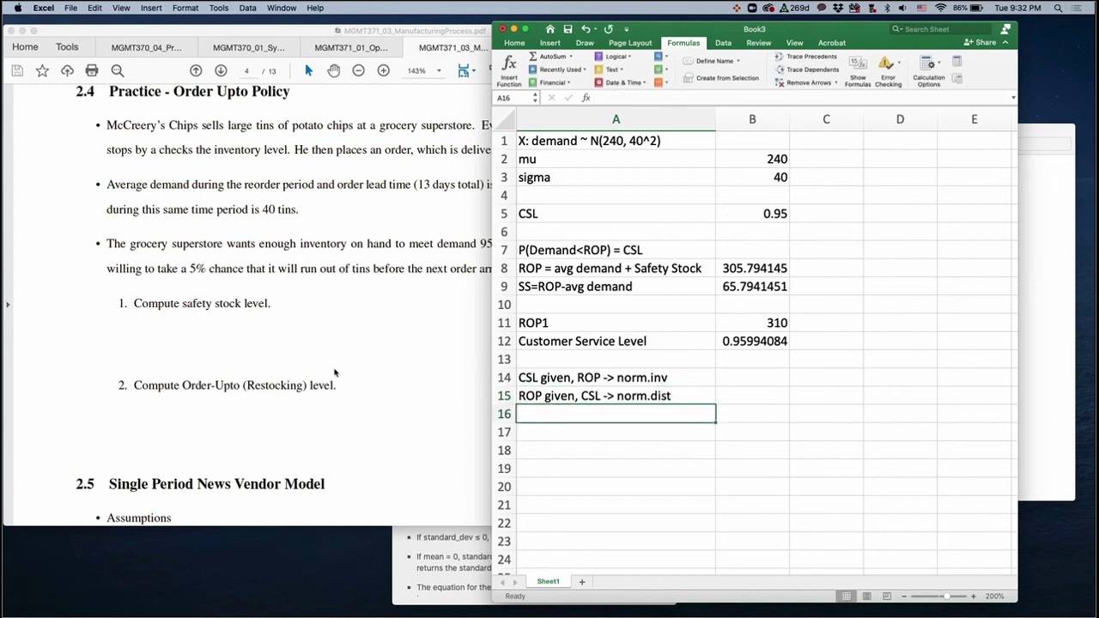